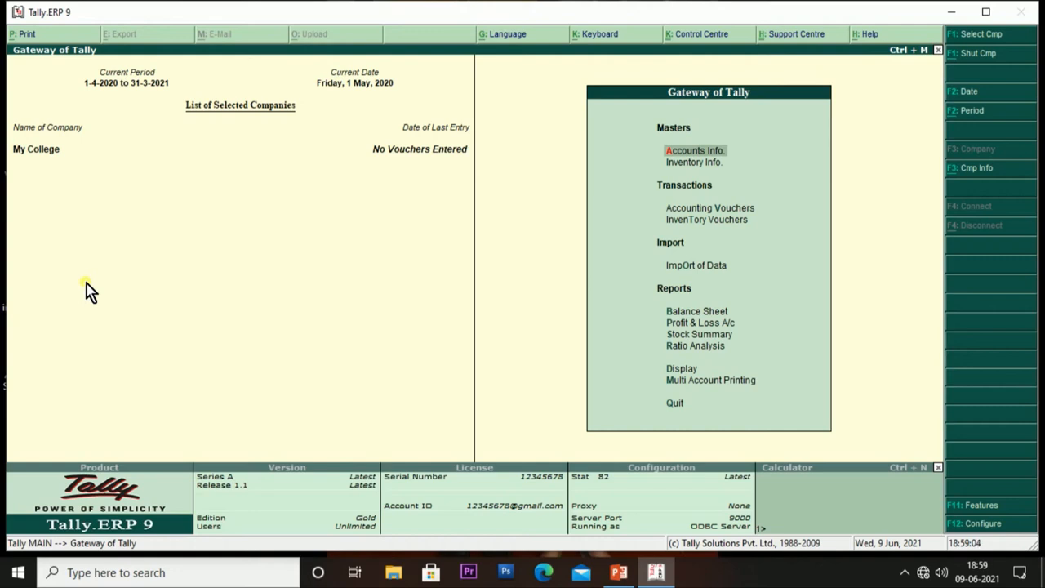
{"action": "key", "text": "Down"}
{"action": "key", "text": "Down"}
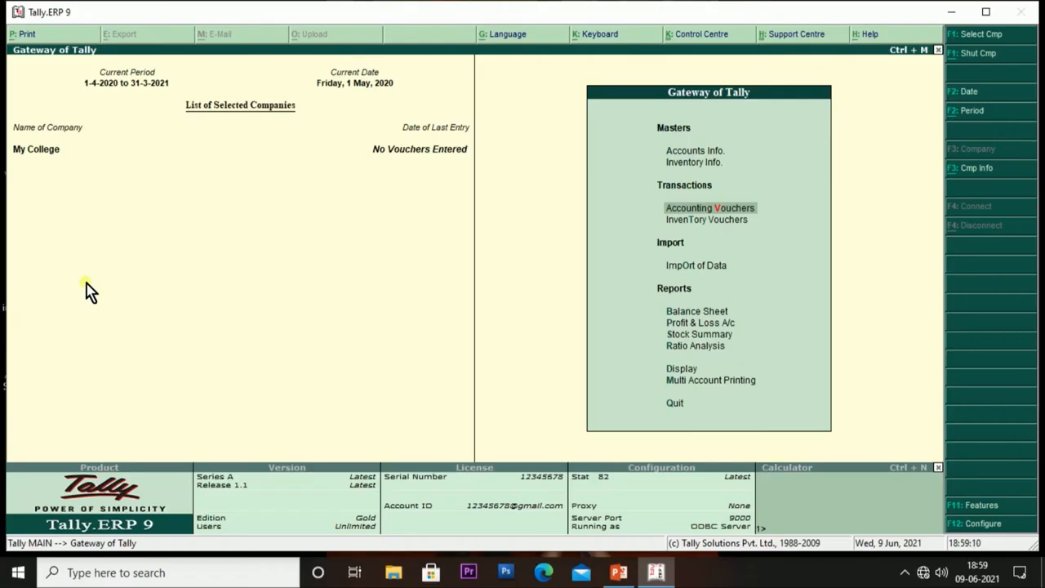
{"action": "key", "text": "Return"}
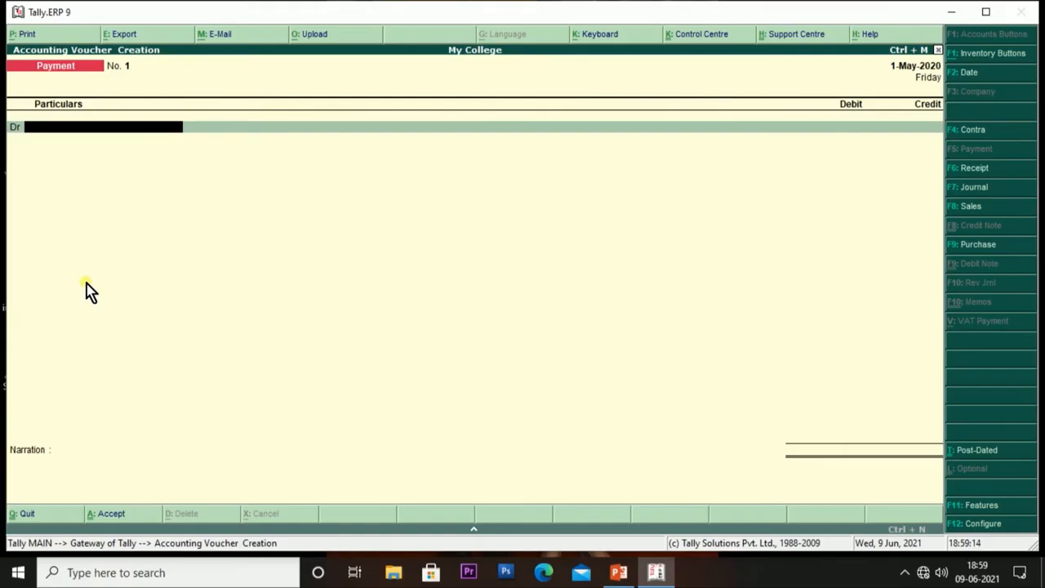
{"action": "left_click", "coordinate": [972, 132]}
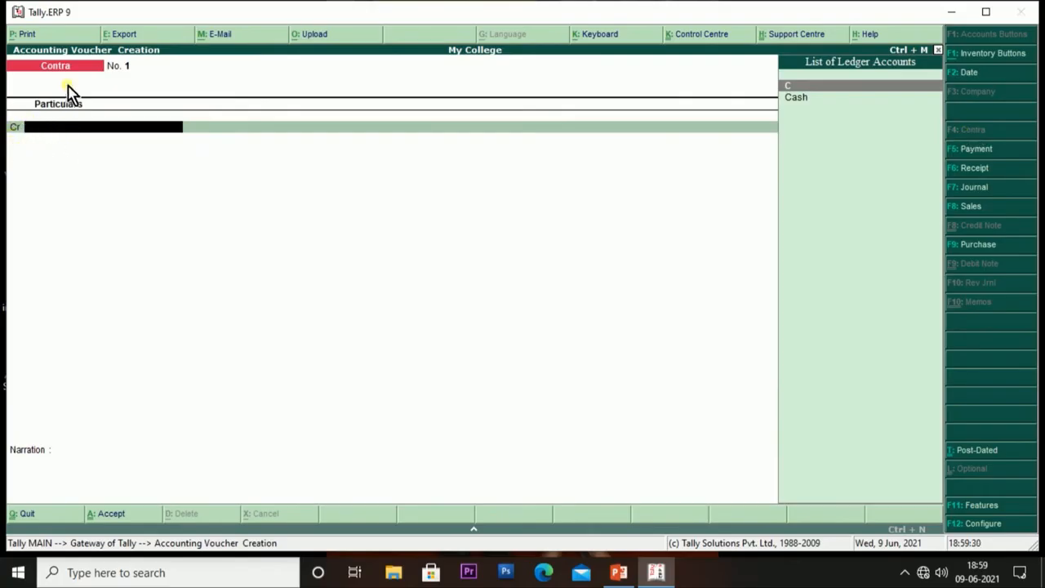
{"action": "left_click", "coordinate": [813, 101]}
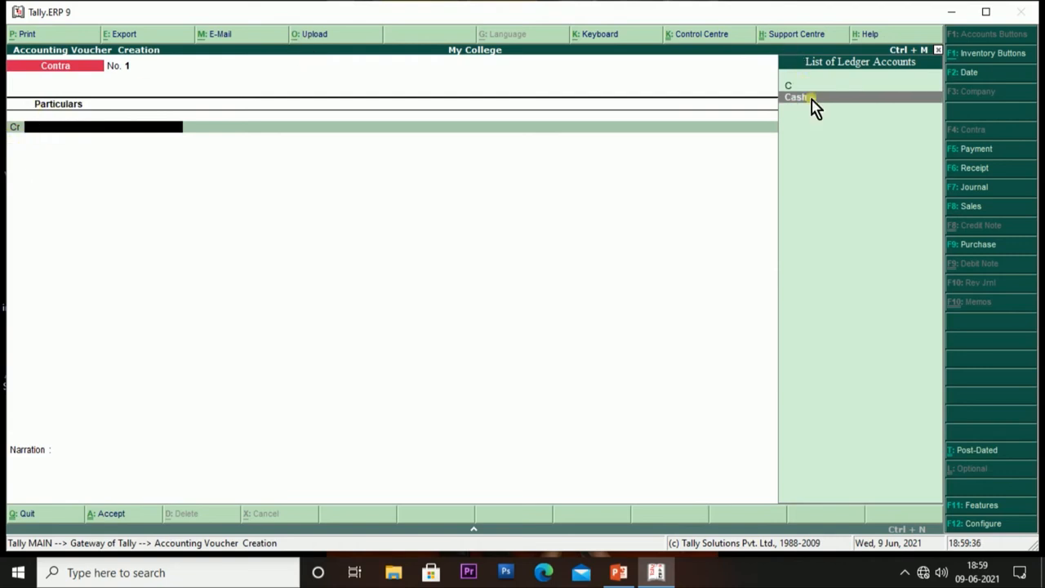
{"action": "key", "text": "Up"}
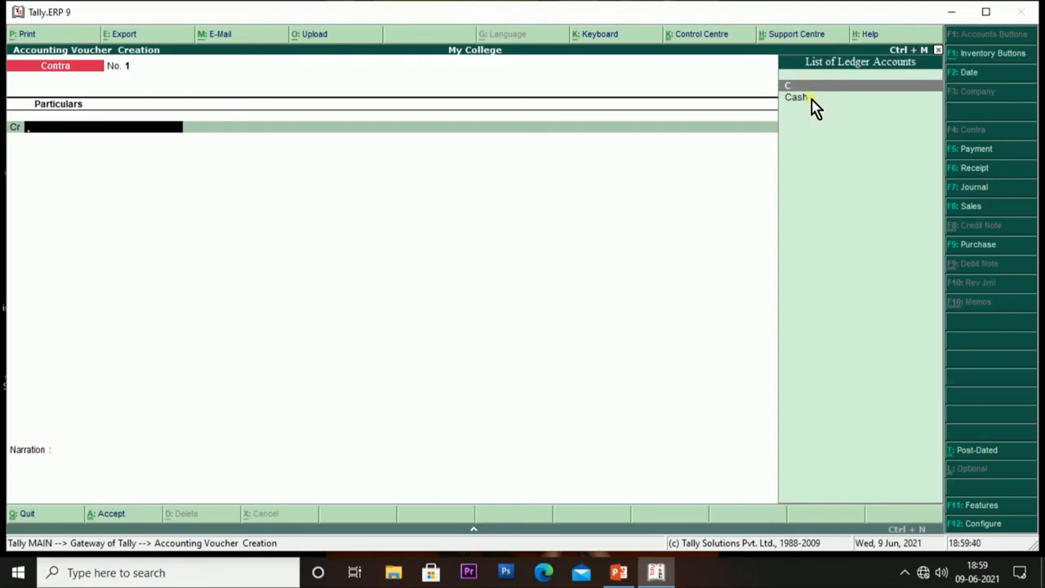
{"action": "left_click", "coordinate": [813, 99]}
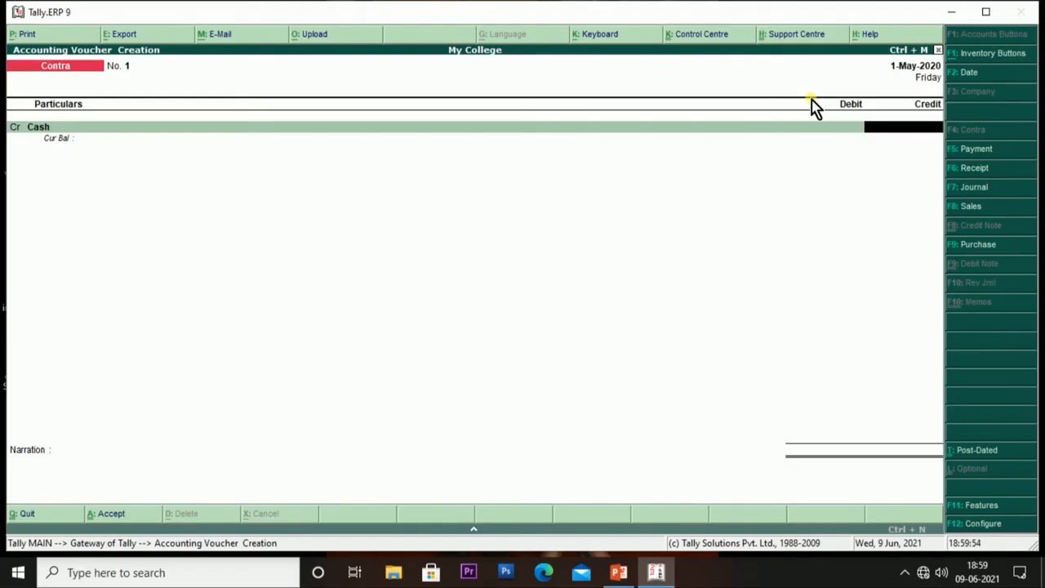
{"action": "key", "text": "F6"}
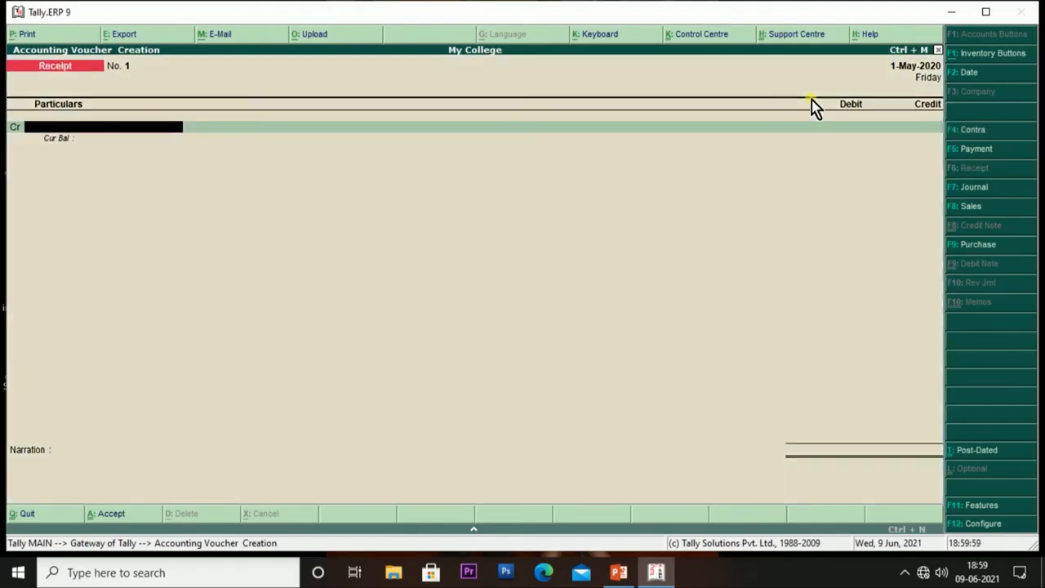
{"action": "key", "text": "Escape"}
{"action": "key", "text": "Return"}
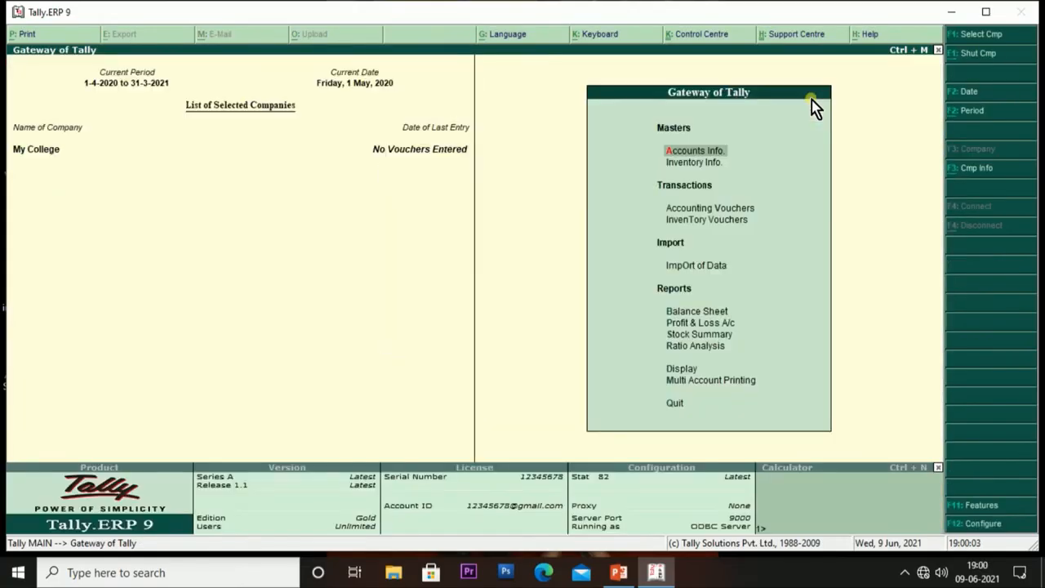
Start a new single ledger for My College and name it My Capital A/c.
{"action": "key", "text": "Return"}
{"action": "key", "text": "Down"}
{"action": "key", "text": "Return"}
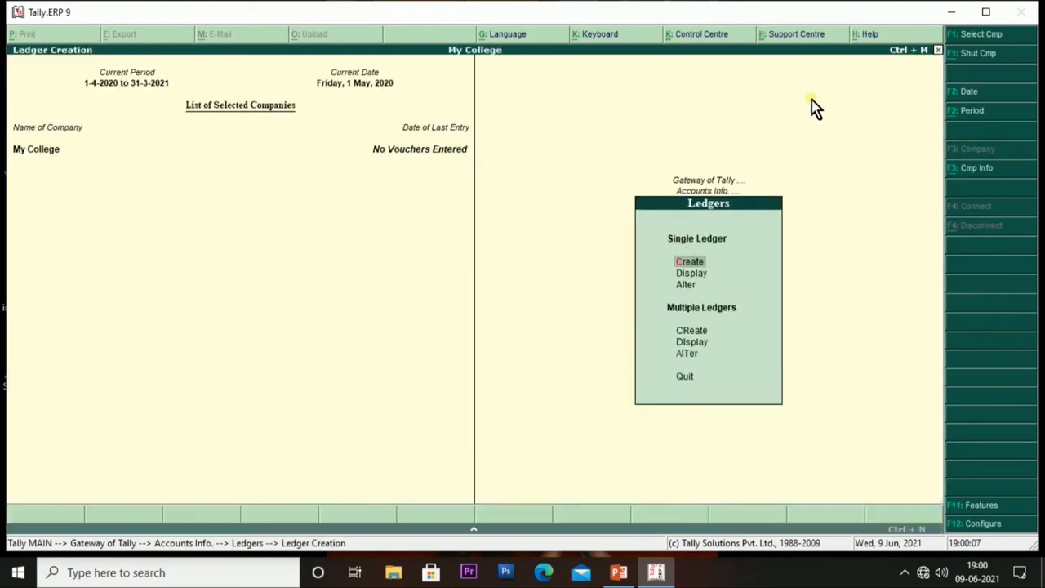
{"action": "key", "text": "Return"}
{"action": "type", "text": "My Capital a/c"}
{"action": "key", "text": "Return"}
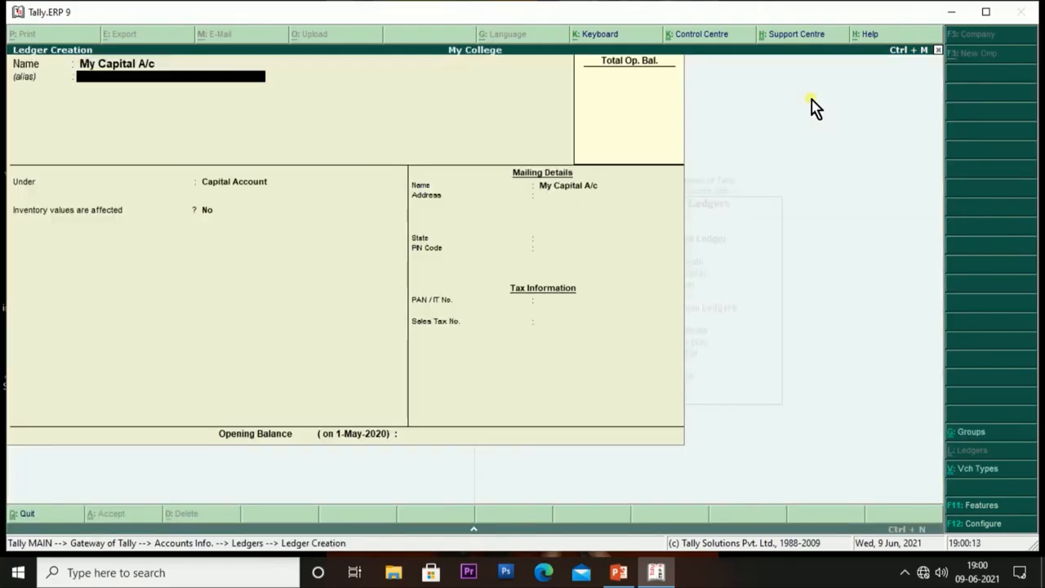
Save the ledger under Capital Account without inventory values, with state Not Applicable and no opening balance, and return to the Gateway of Tally.
{"action": "key", "text": "Return"}
{"action": "key", "text": "Return"}
{"action": "key", "text": "Return"}
{"action": "key", "text": "Return"}
{"action": "key", "text": "Return"}
{"action": "key", "text": "Return"}
{"action": "key", "text": "Return"}
{"action": "key", "text": "Return"}
{"action": "key", "text": "Return"}
{"action": "key", "text": "Return"}
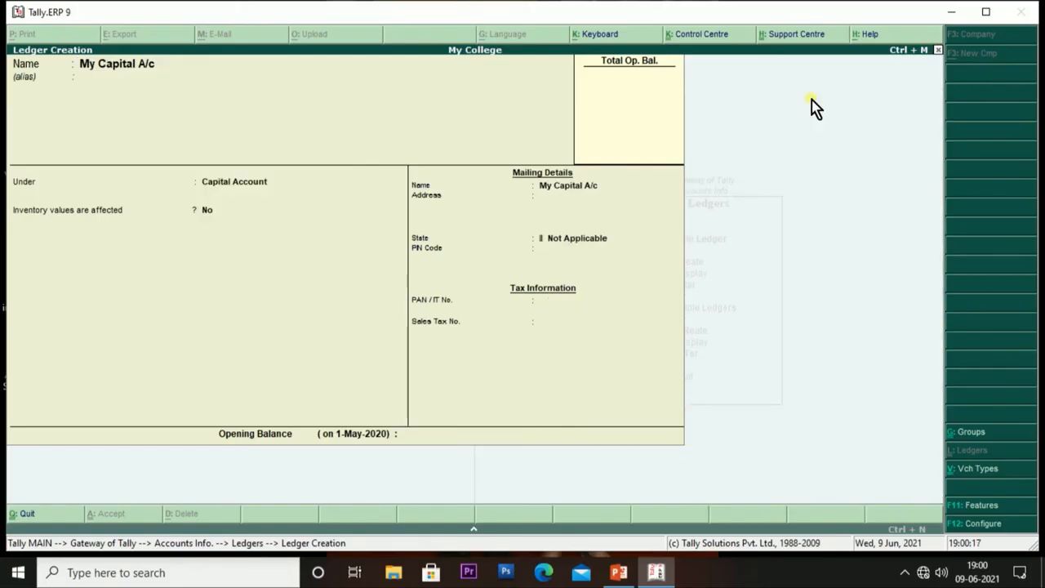
{"action": "key", "text": "Escape"}
{"action": "key", "text": "Return"}
{"action": "key", "text": "Escape"}
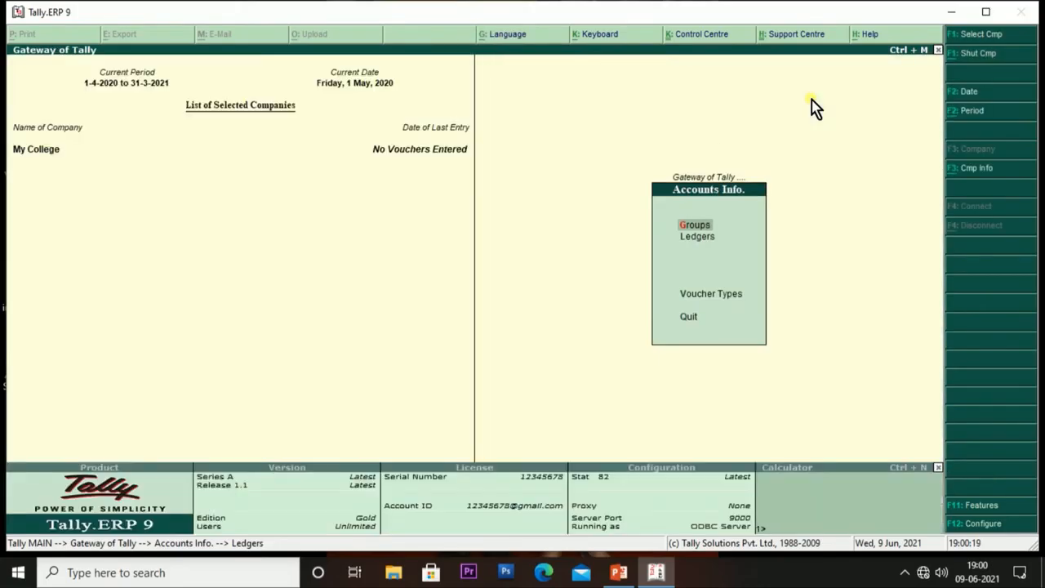
{"action": "key", "text": "Escape"}
{"action": "key", "text": "Escape"}
{"action": "key", "text": "Escape"}
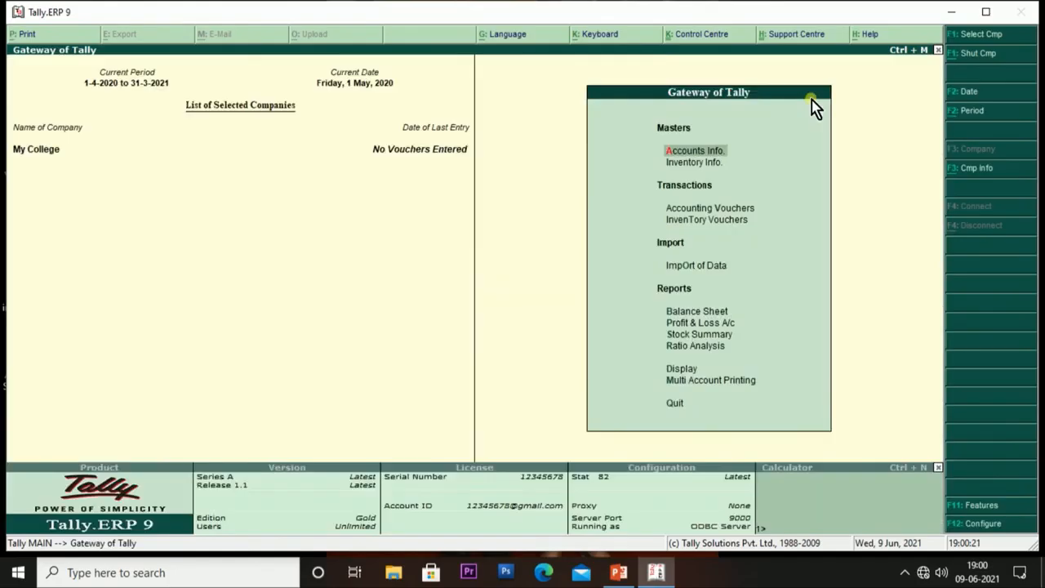
Start a receipt voucher in Accounting Vouchers and credit My Capital A/c with 50,000.
{"action": "key", "text": "Down"}
{"action": "key", "text": "Down"}
{"action": "key", "text": "Return"}
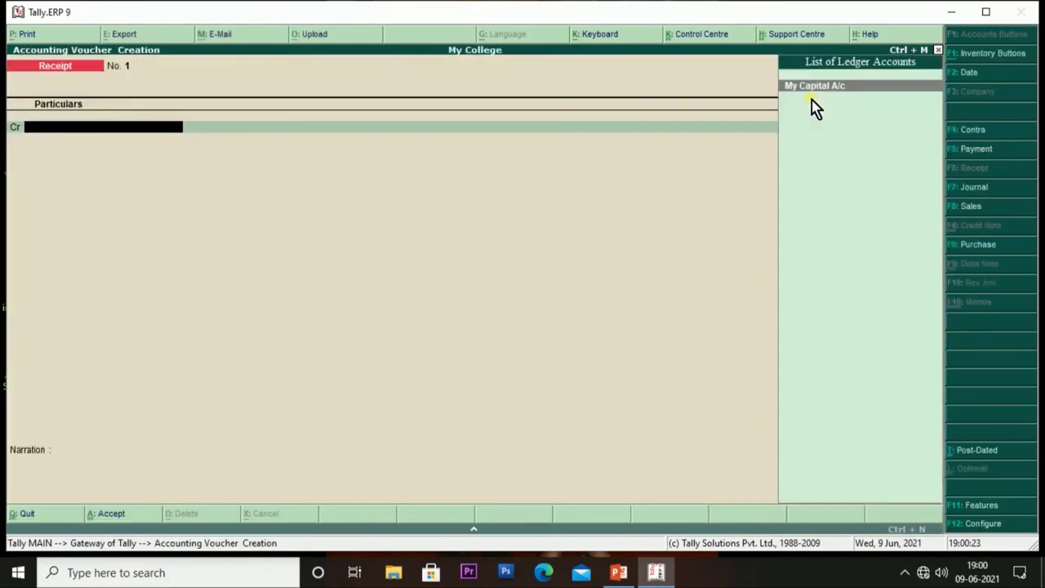
{"action": "key", "text": "Return"}
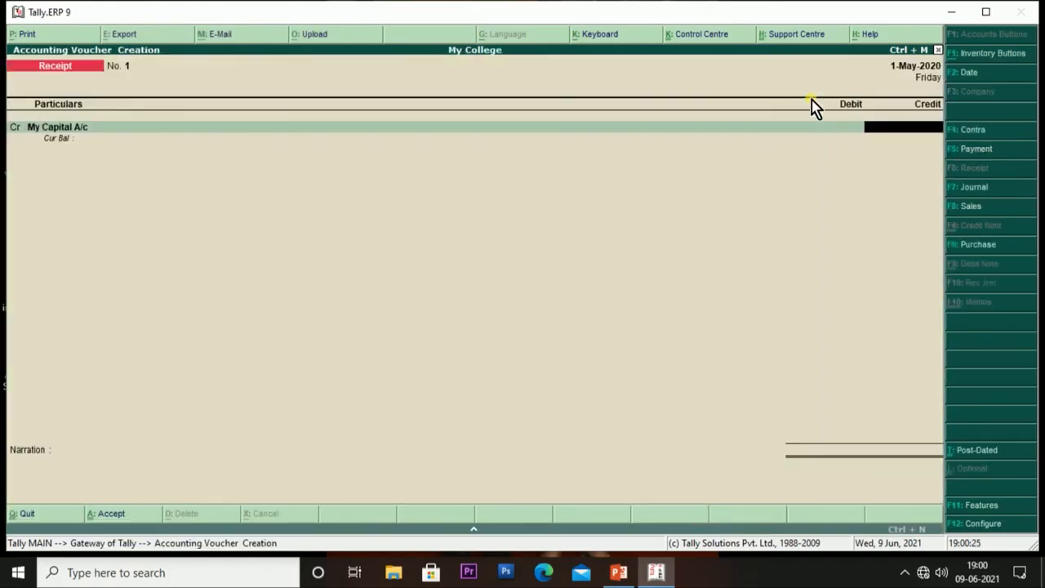
{"action": "type", "text": "50000"}
{"action": "key", "text": "Return"}
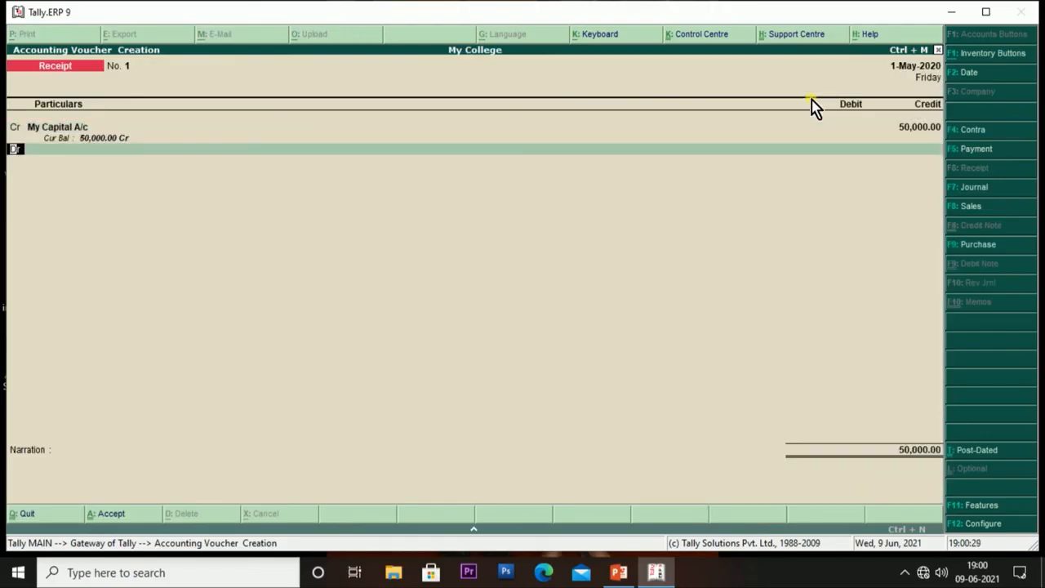
Debit Cash with 50,000, add the narration "invested to start a business", and accept the receipt voucher.
{"action": "type", "text": "c"}
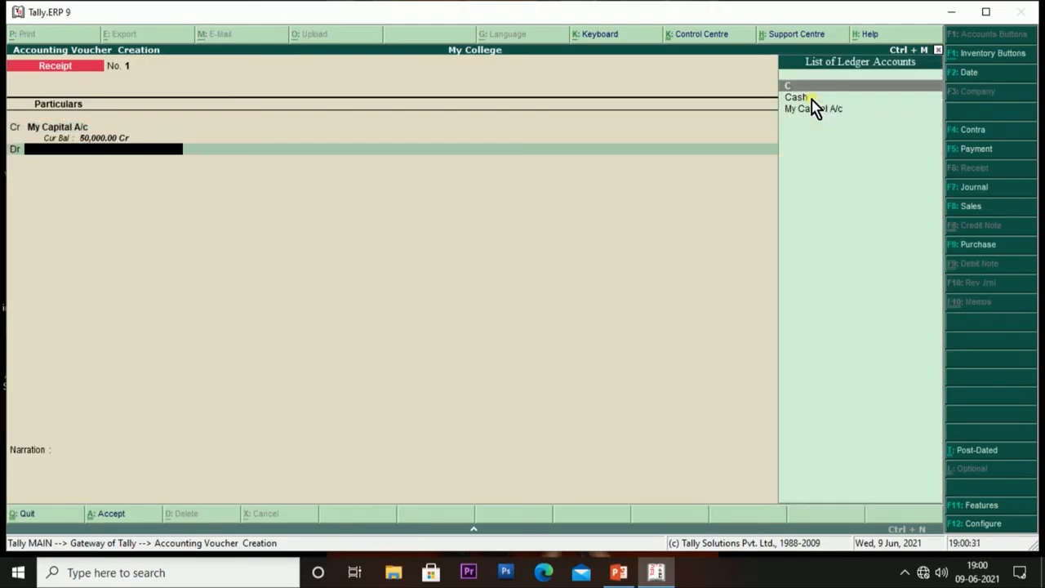
{"action": "key", "text": "Return"}
{"action": "key", "text": "Return"}
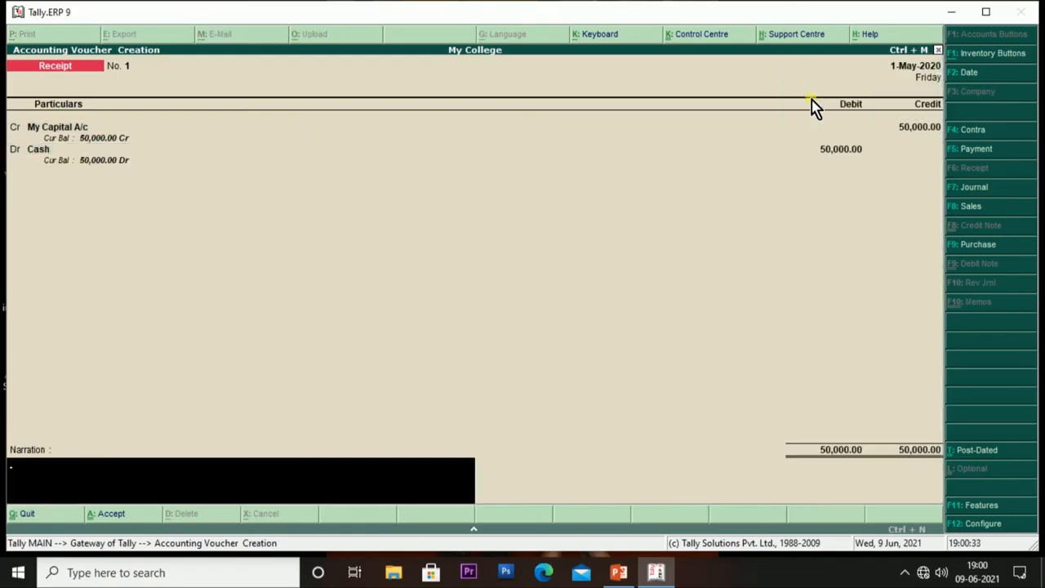
{"action": "type", "text": "invested to start a business"}
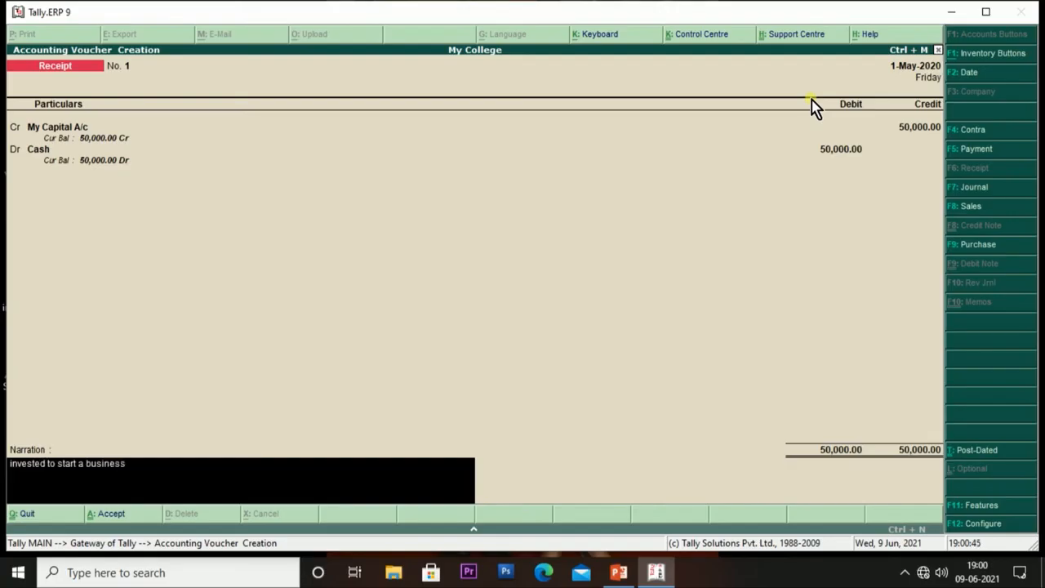
{"action": "key", "text": "Return"}
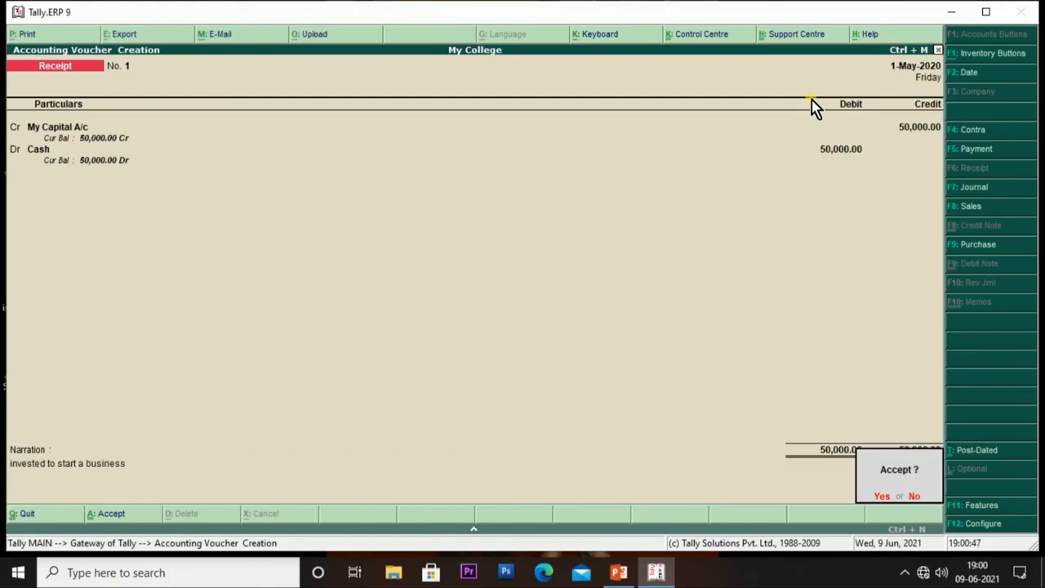
{"action": "key", "text": "y"}
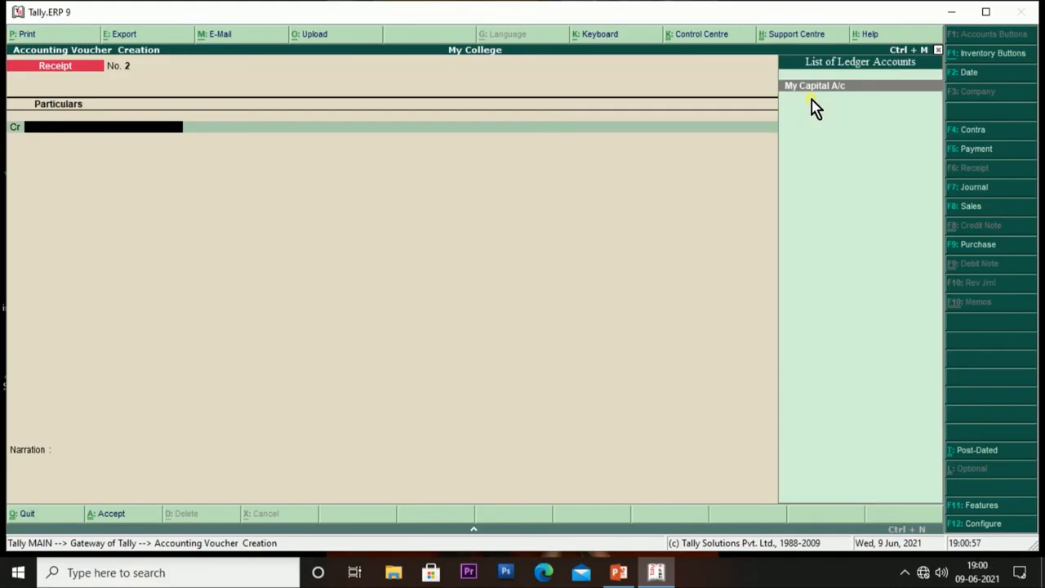
Start a contra voucher and credit Cash with 5,000.
{"action": "key", "text": "F4"}
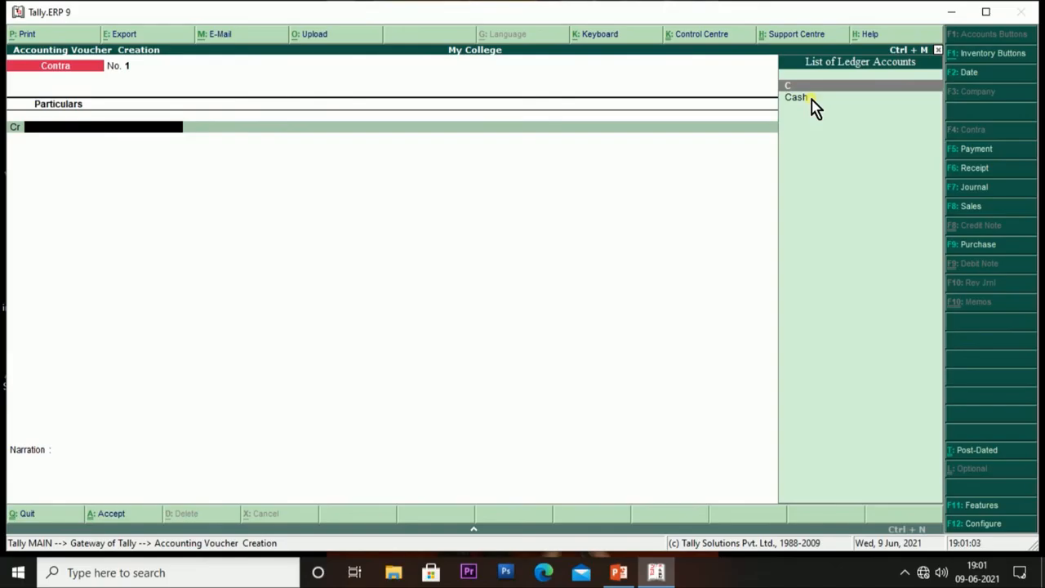
{"action": "key", "text": "Down"}
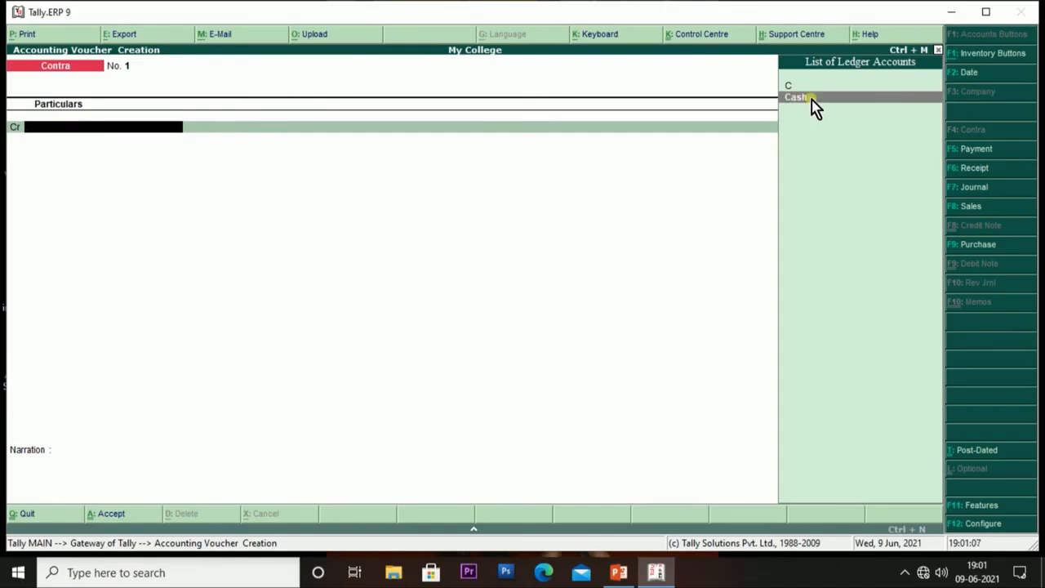
{"action": "key", "text": "Return"}
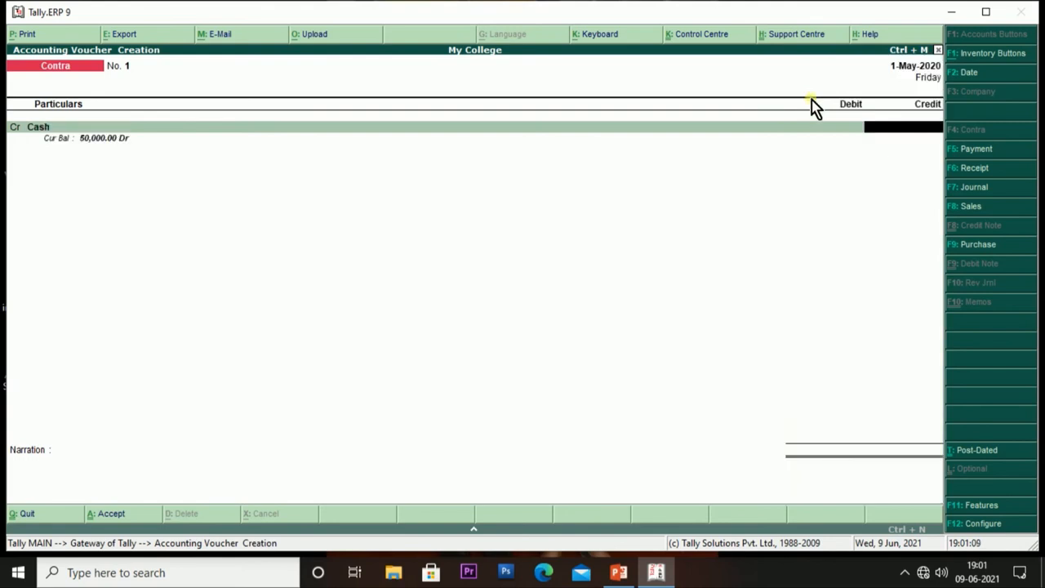
{"action": "type", "text": "5000"}
{"action": "key", "text": "Return"}
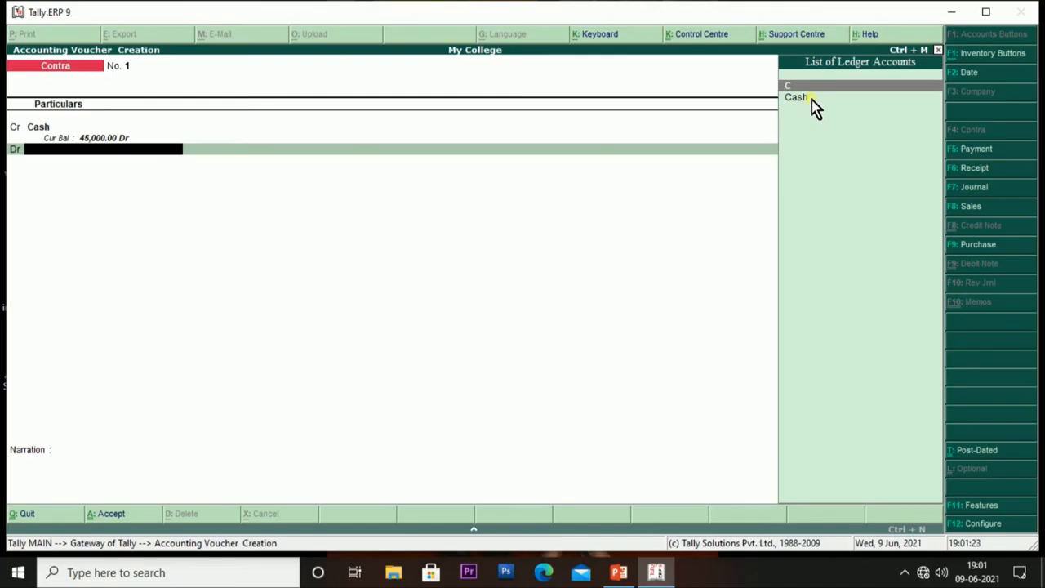
{"action": "key", "text": "alt+c"}
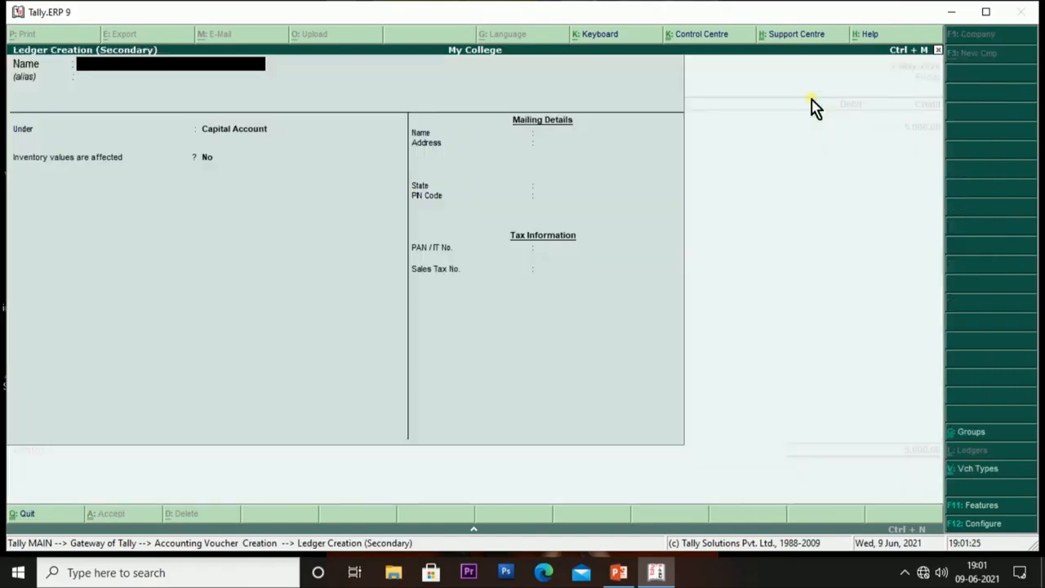
{"action": "key", "text": "Escape"}
{"action": "key", "text": "y"}
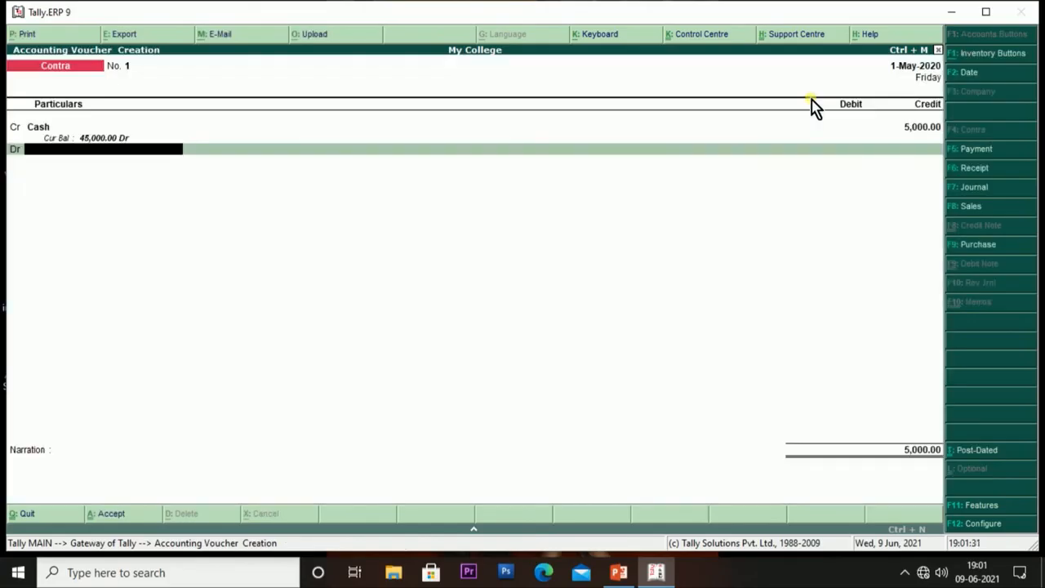
Create a ledger named Sbi Bank A/c under Bank Accounts from within the contra voucher and use it for the debit line.
{"action": "key", "text": "alt+c"}
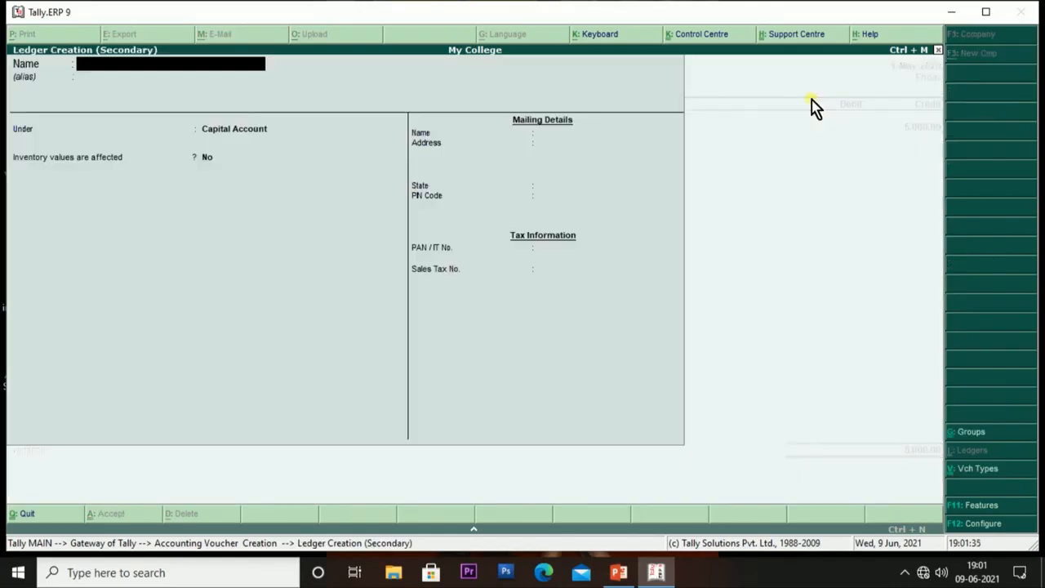
{"action": "type", "text": "Sbi Bank A/c"}
{"action": "key", "text": "Return"}
{"action": "key", "text": "Return"}
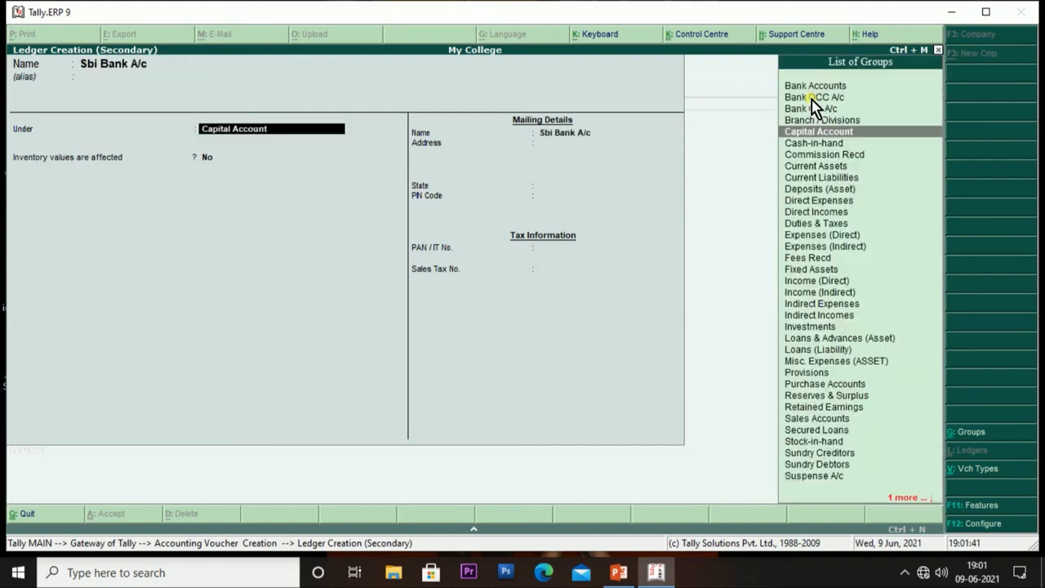
{"action": "type", "text": "Ban"}
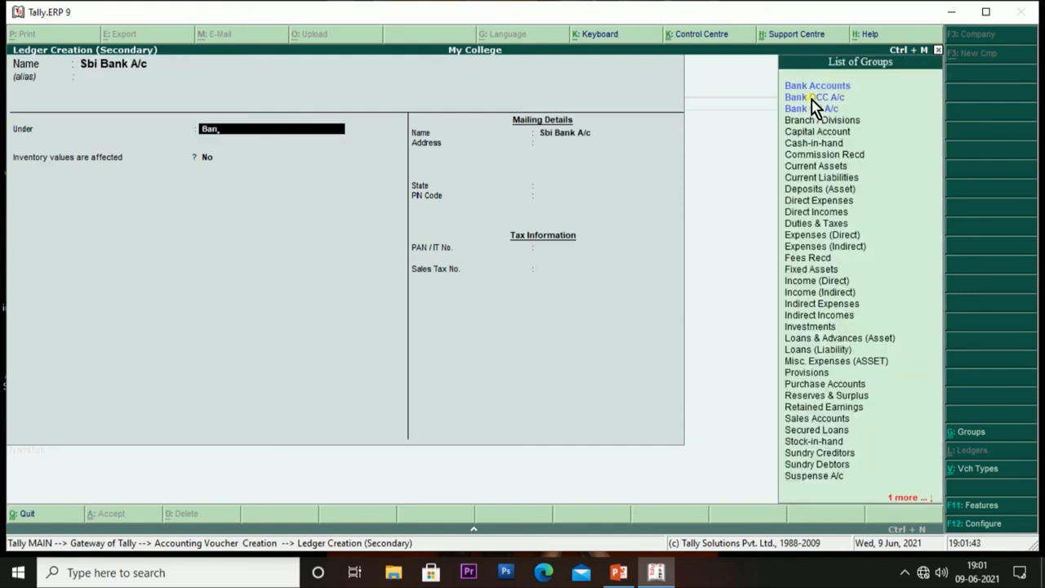
{"action": "key", "text": "Return"}
{"action": "key", "text": "Return"}
{"action": "key", "text": "Return"}
{"action": "key", "text": "Return"}
{"action": "key", "text": "Return"}
{"action": "key", "text": "Return"}
{"action": "key", "text": "Return"}
{"action": "key", "text": "Return"}
{"action": "key", "text": "Return"}
{"action": "key", "text": "Return"}
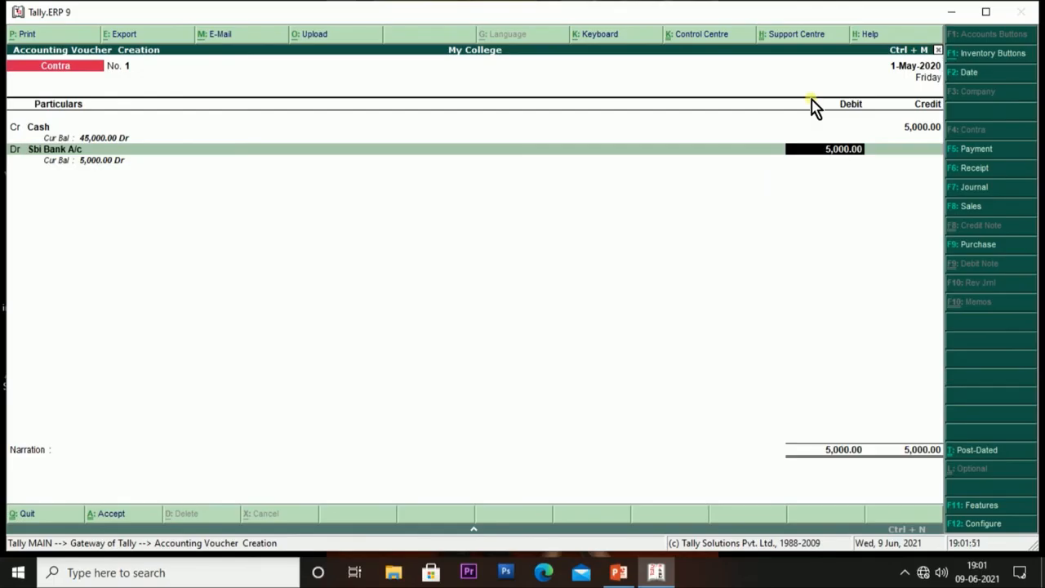
Keep the 5,000 debit to Sbi Bank A/c, add the narration "being cash deposited into bank", and accept the contra voucher.
{"action": "key", "text": "Return"}
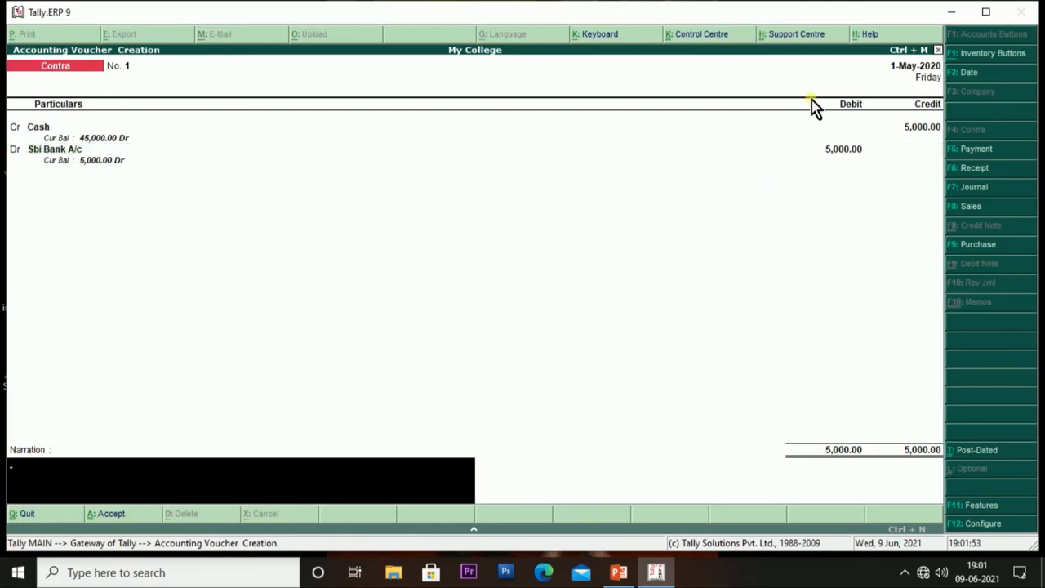
{"action": "type", "text": "being cash deposited i"}
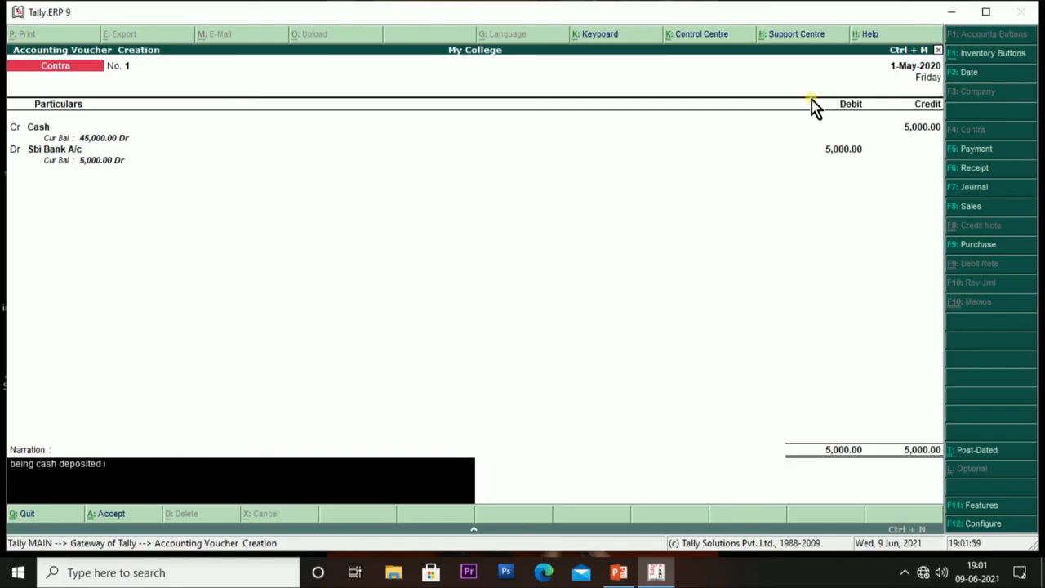
{"action": "type", "text": "nto bank"}
{"action": "key", "text": "Return"}
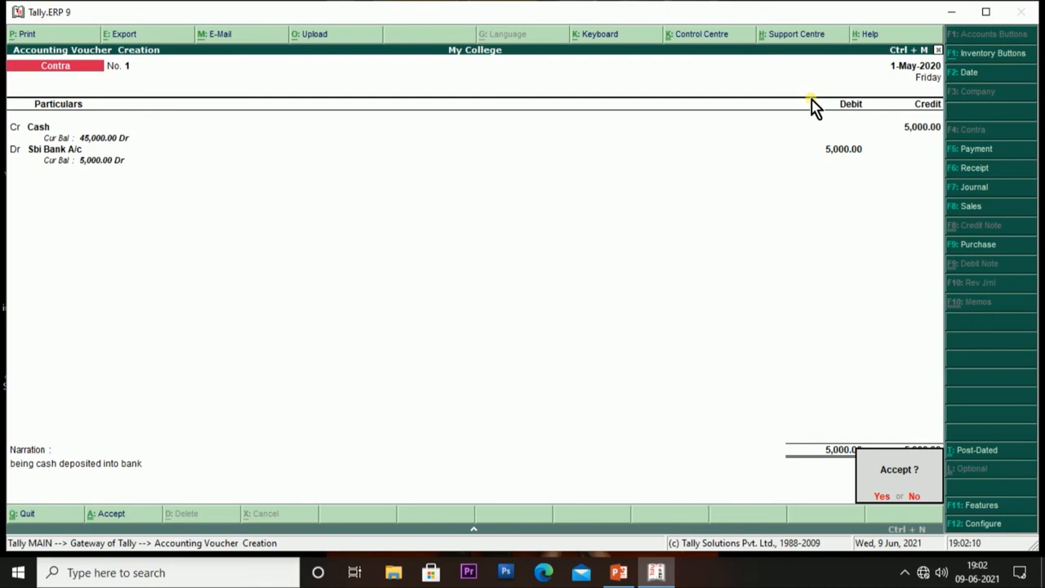
{"action": "key", "text": "Escape"}
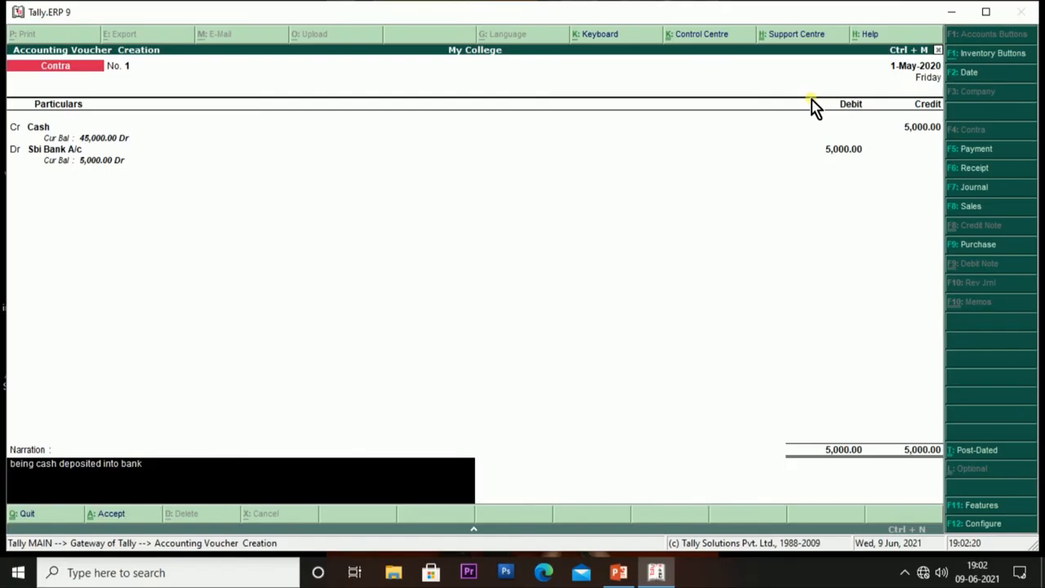
{"action": "key", "text": "Return"}
{"action": "key", "text": "Return"}
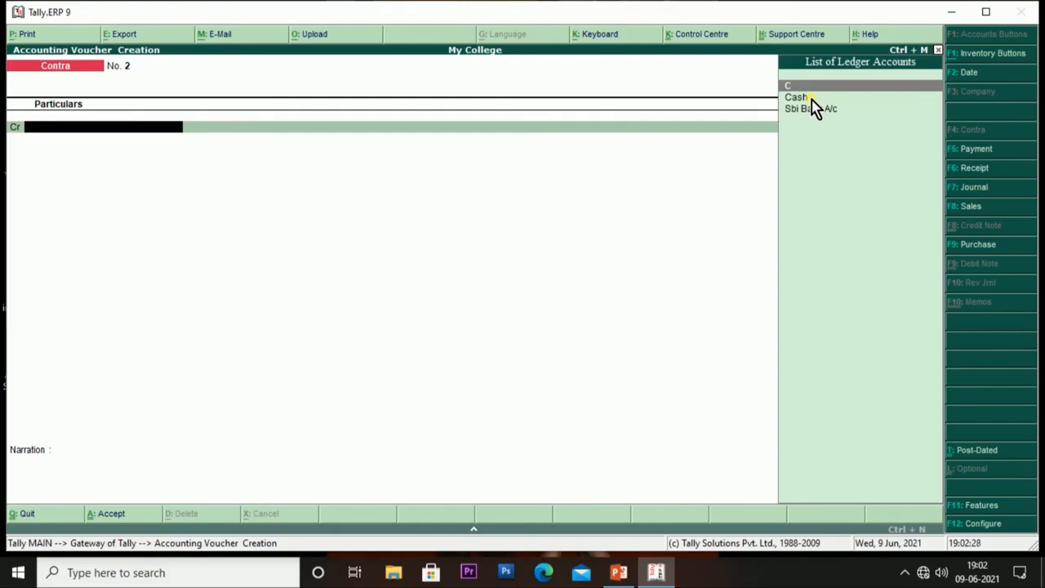
Start a payment voucher and create a new ledger from within it, named Rent Deposit Paid.
{"action": "left_click", "coordinate": [977, 150]}
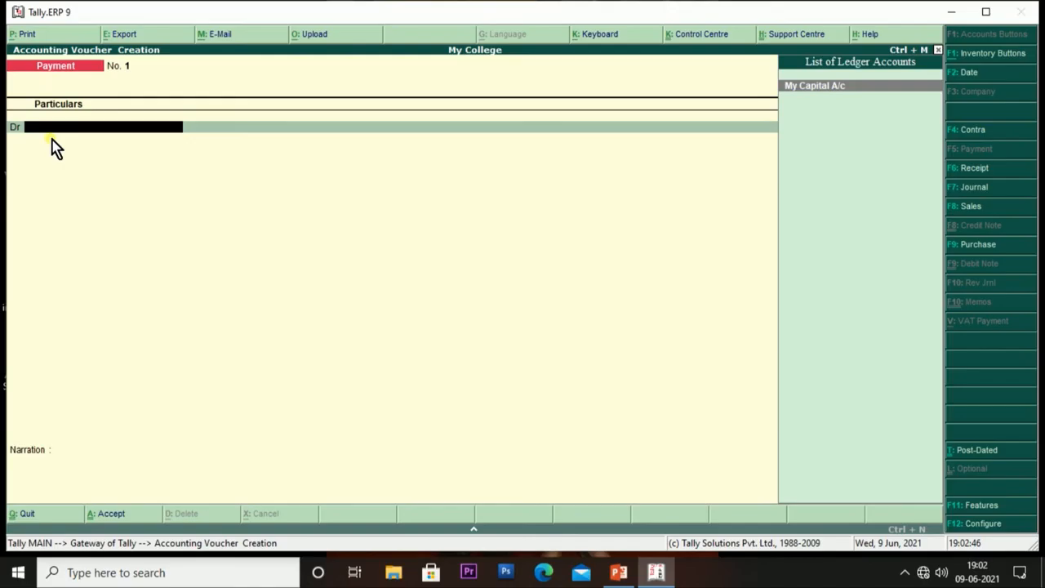
{"action": "key", "text": "alt+c"}
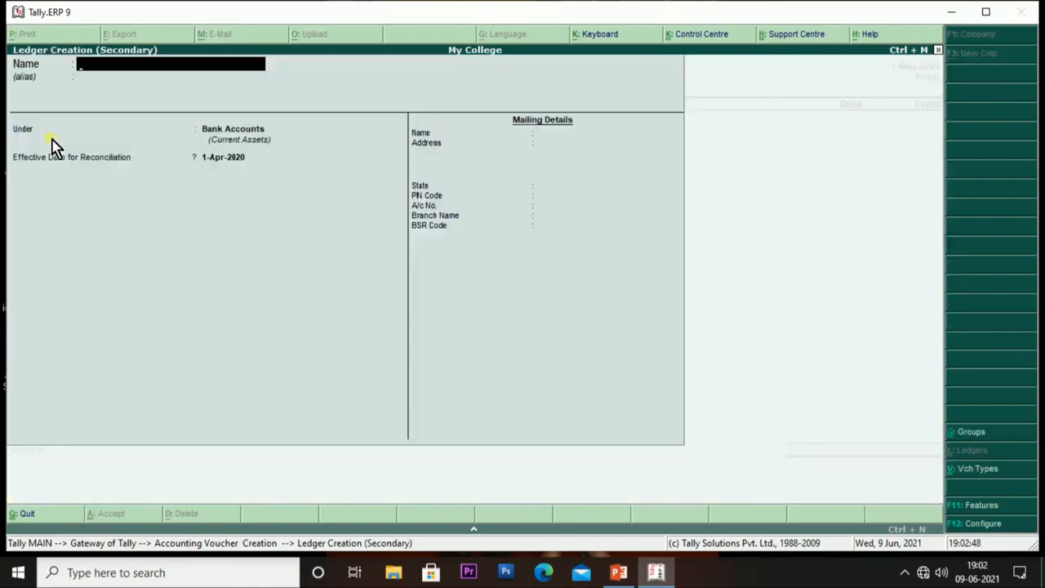
{"action": "type", "text": "Rent Deposited"}
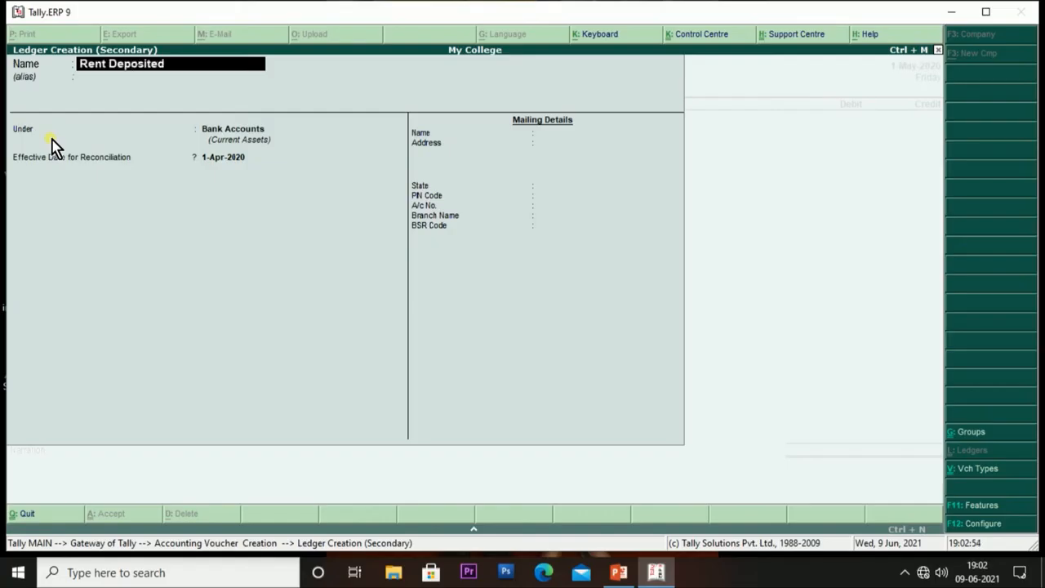
{"action": "key", "text": "BackSpace"}
{"action": "key", "text": "BackSpace"}
{"action": "type", "text": "Paid"}
{"action": "key", "text": "Return"}
{"action": "key", "text": "Return"}
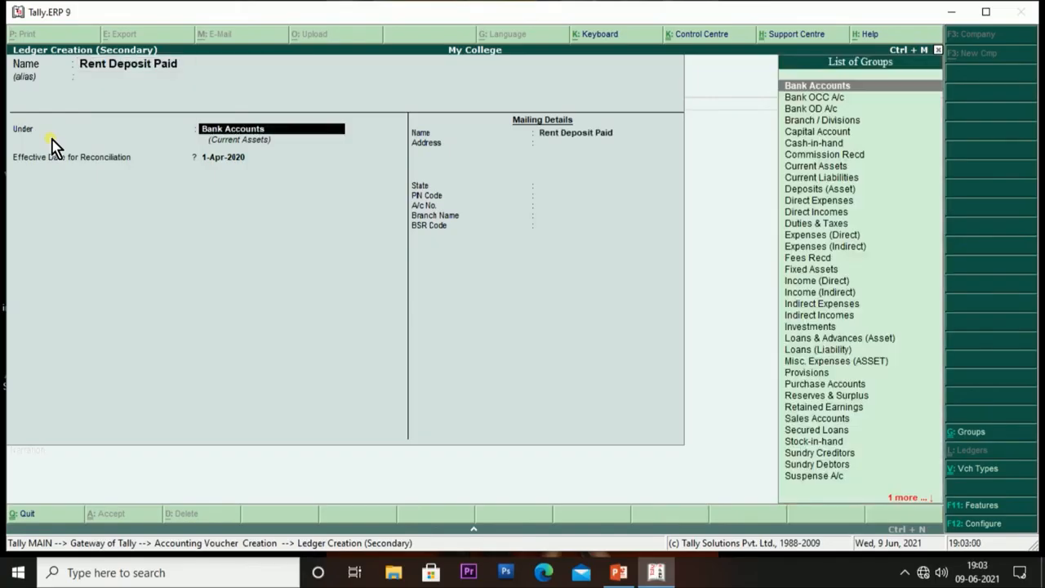
Place the Rent Deposit Paid ledger under Deposits (Asset), leave inventory values unaffected, and accept it for the debit line.
{"action": "type", "text": "De"}
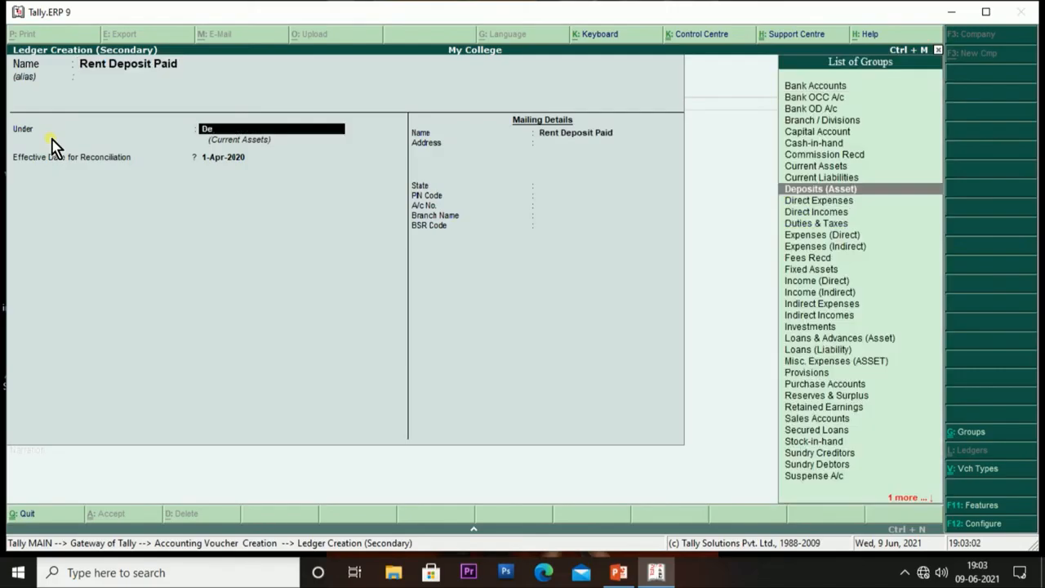
{"action": "key", "text": "Return"}
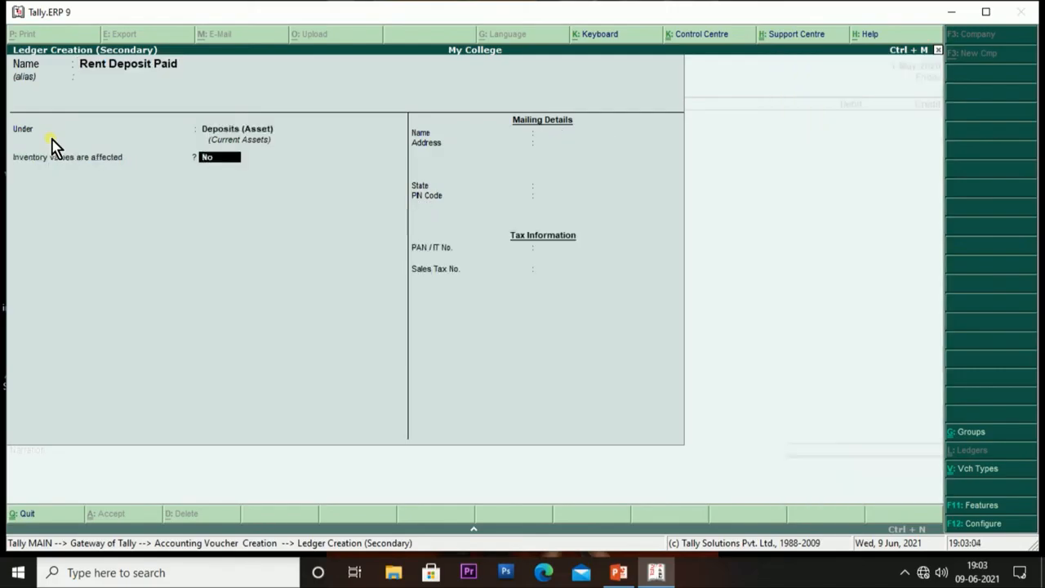
{"action": "key", "text": "Return"}
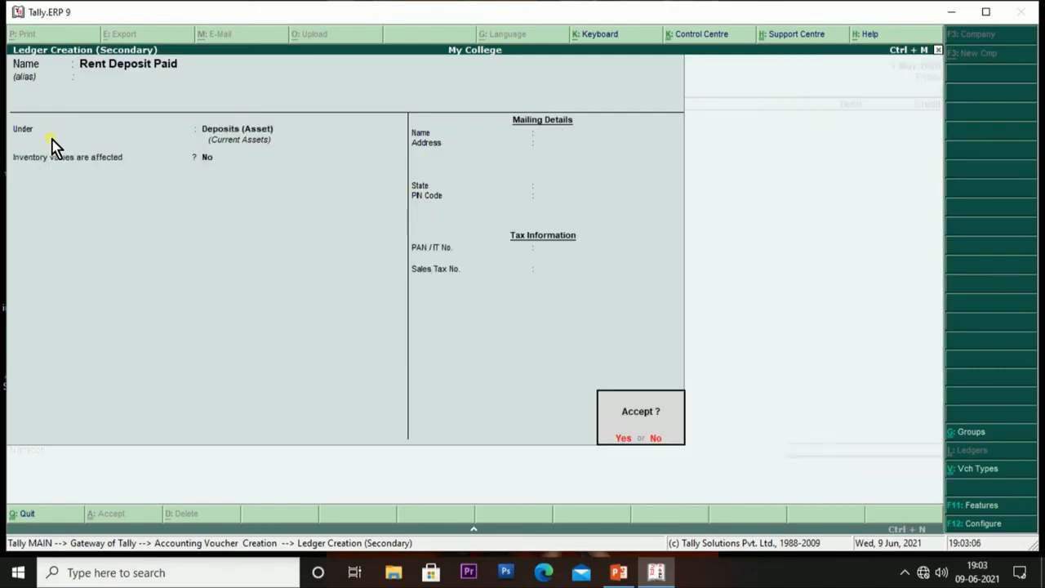
{"action": "key", "text": "Return"}
{"action": "key", "text": "Return"}
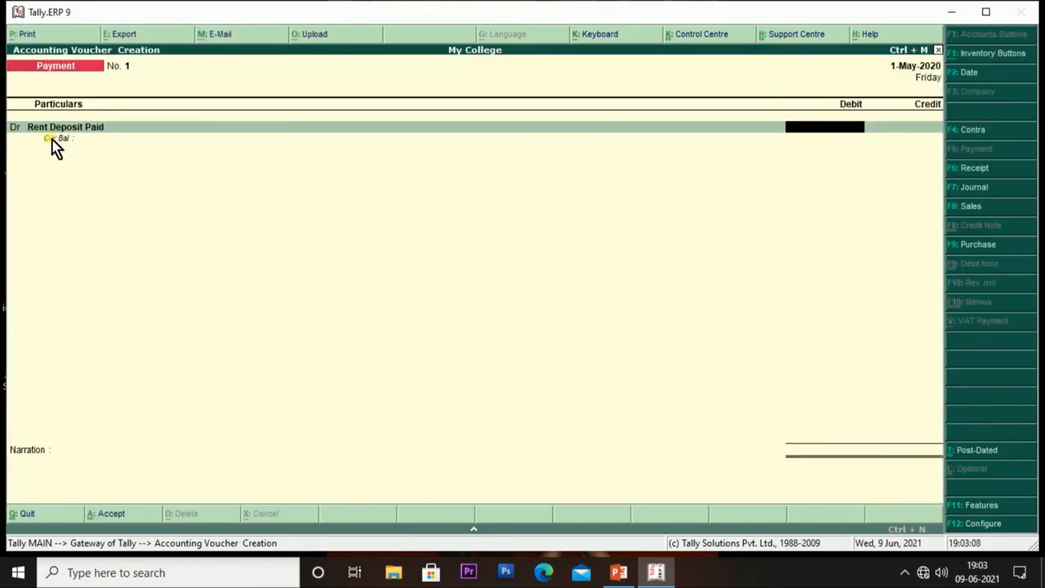
Debit Rent Deposit Paid and credit Cash with 5,000, with the narration "being rent deposit paid to the building owner".
{"action": "type", "text": "5000"}
{"action": "key", "text": "Return"}
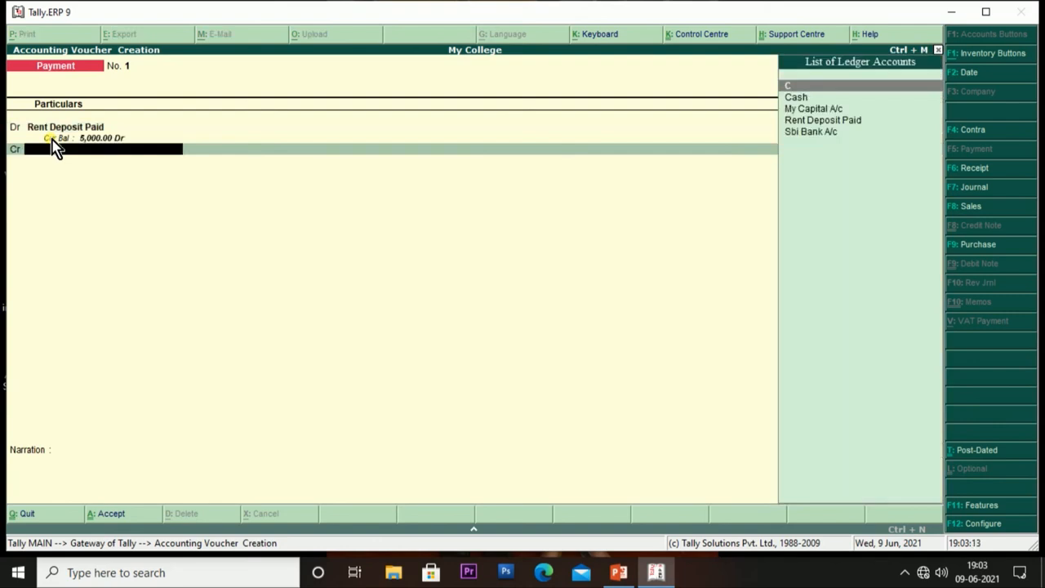
{"action": "key", "text": "Return"}
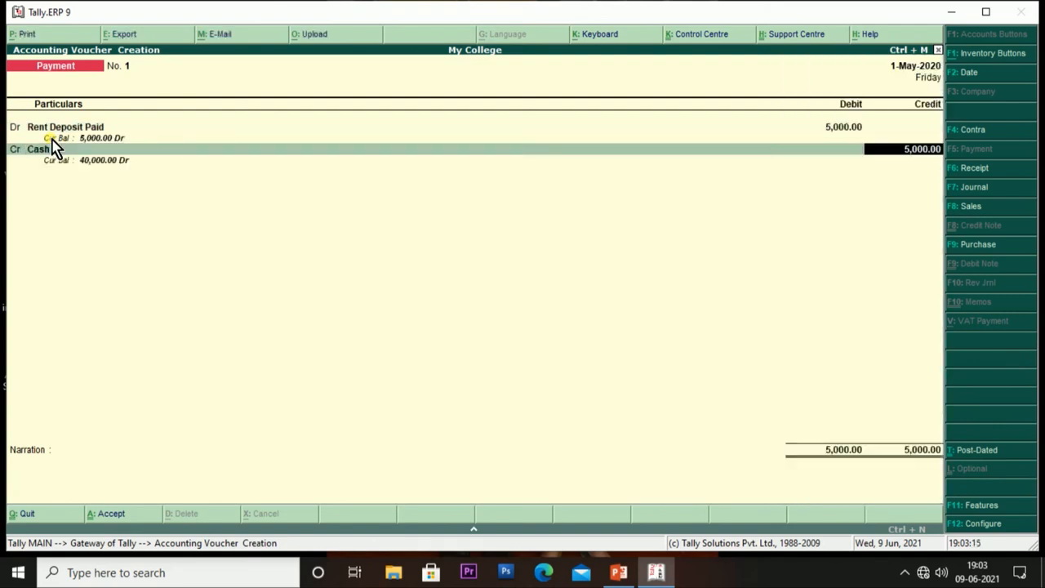
{"action": "key", "text": "Return"}
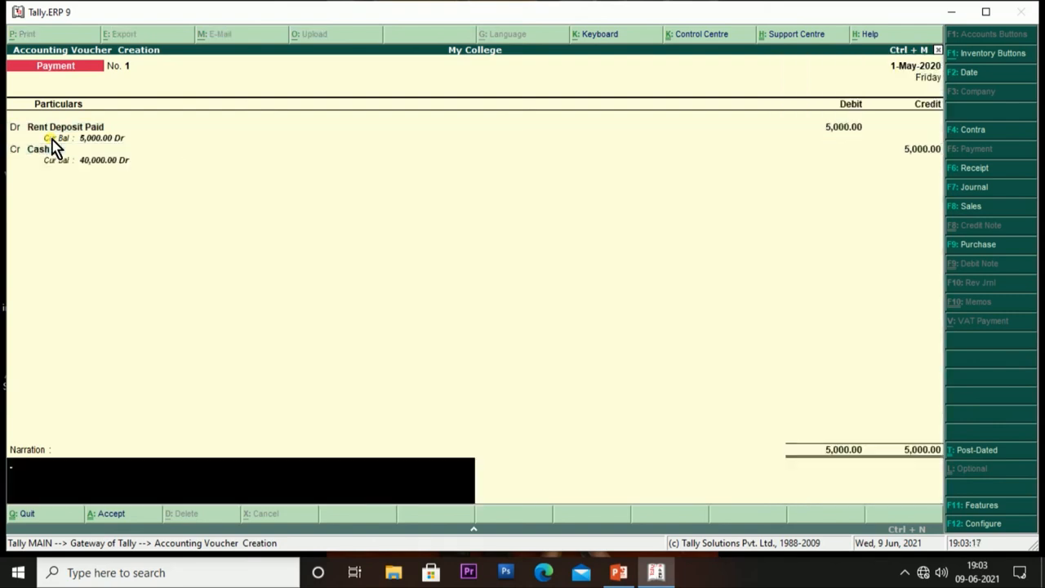
{"action": "type", "text": "being rent deposit paid"}
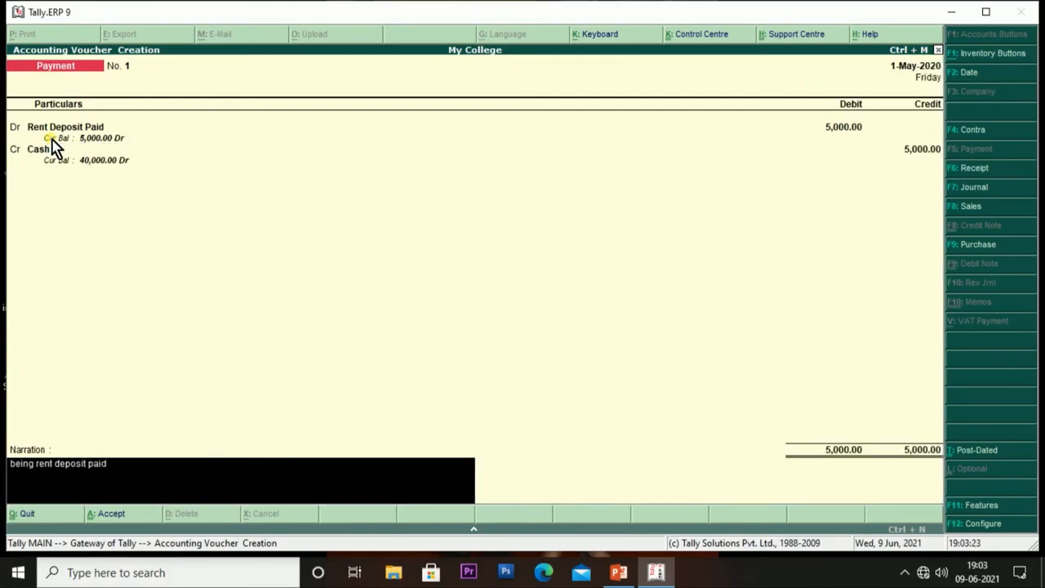
{"action": "type", "text": " to the building owner."}
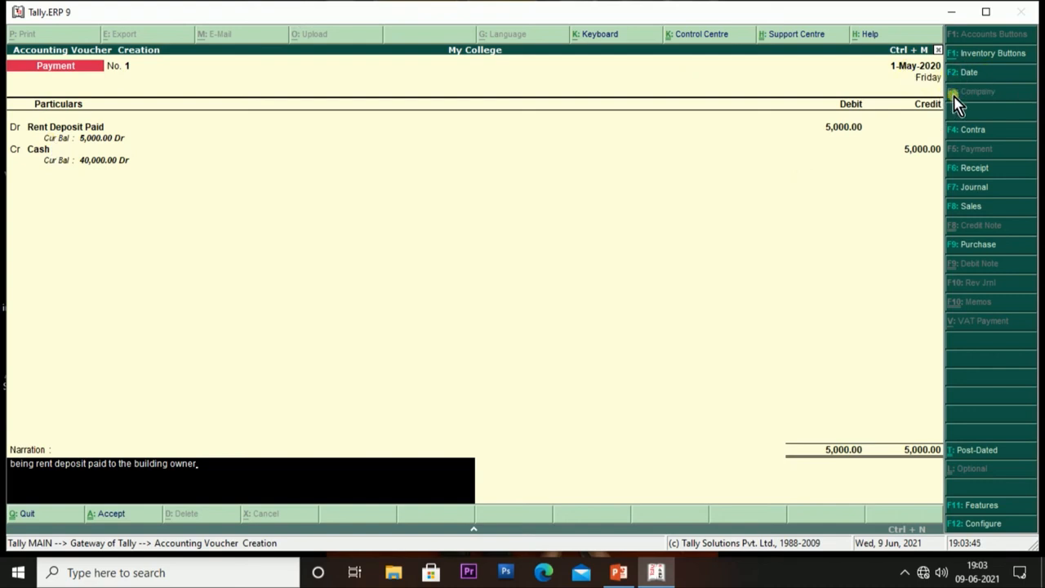
Change the payment voucher's date to 3-May-2020 and accept the voucher.
{"action": "key", "text": "F2"}
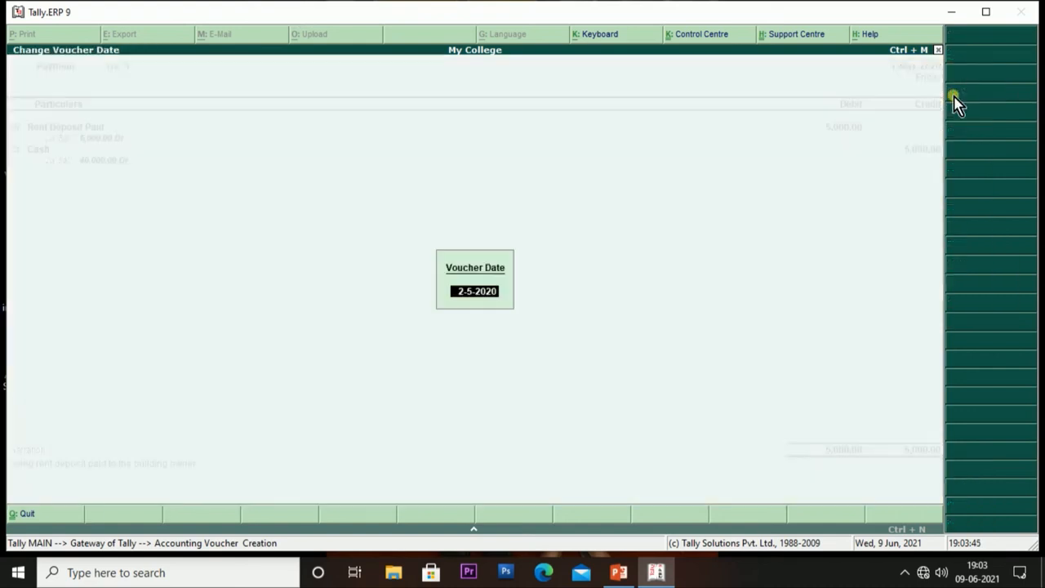
{"action": "type", "text": "3"}
{"action": "key", "text": "Return"}
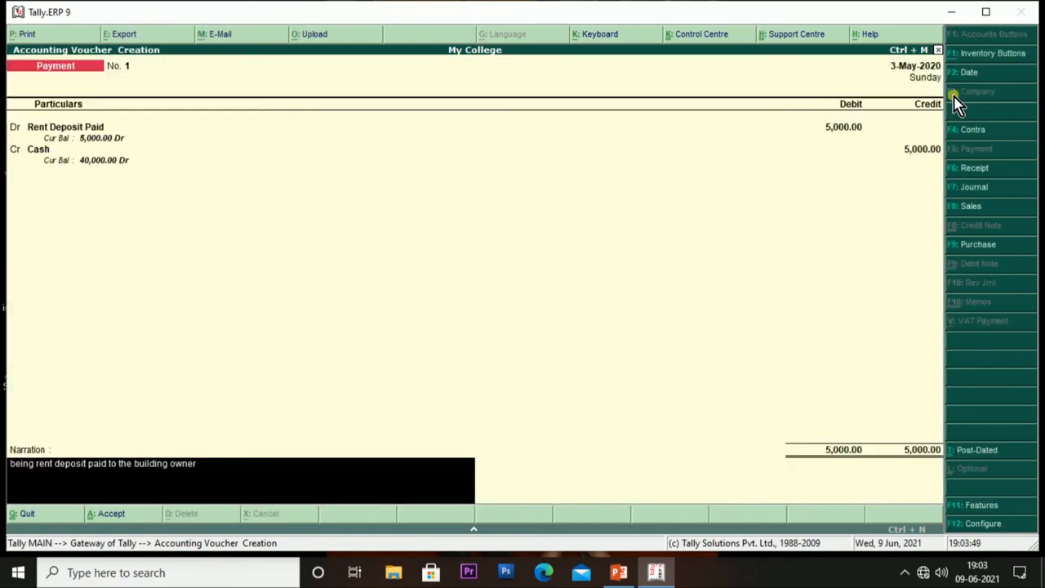
{"action": "key", "text": "Return"}
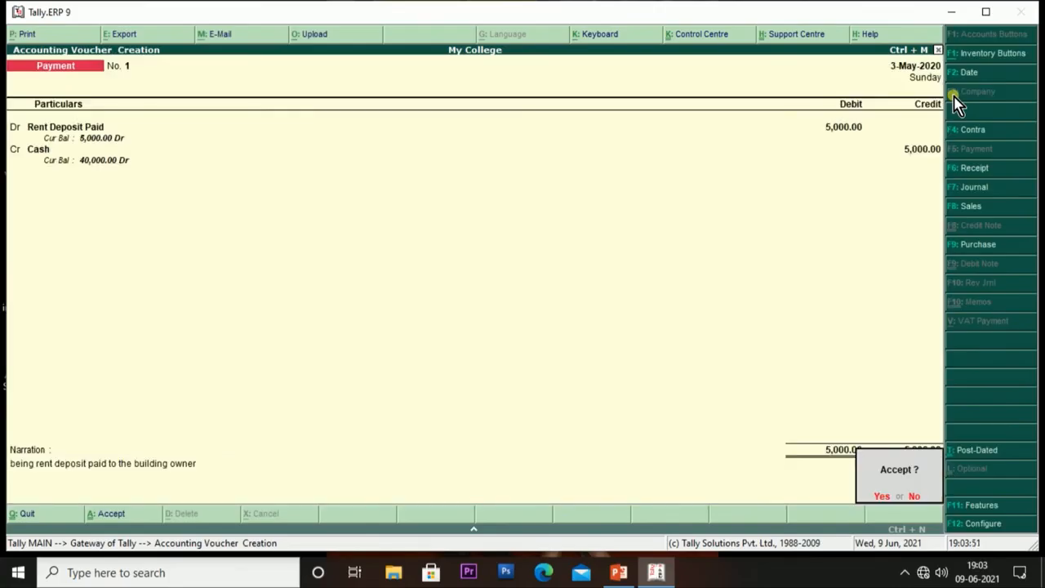
{"action": "key", "text": "Return"}
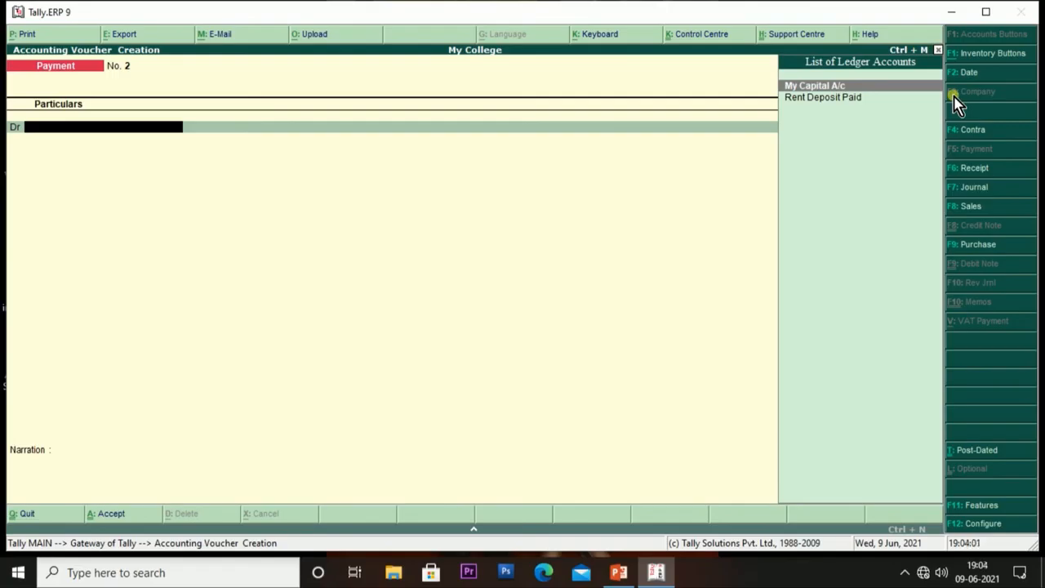
Quit voucher entry and start a new single ledger in Accounts Info named Refreshments A/c.
{"action": "key", "text": "Escape"}
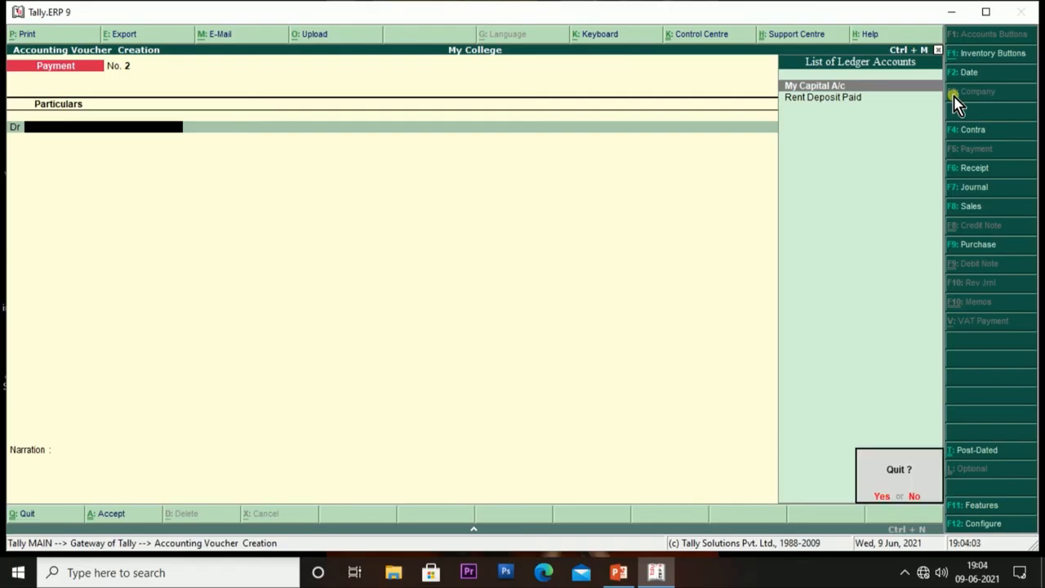
{"action": "key", "text": "Return"}
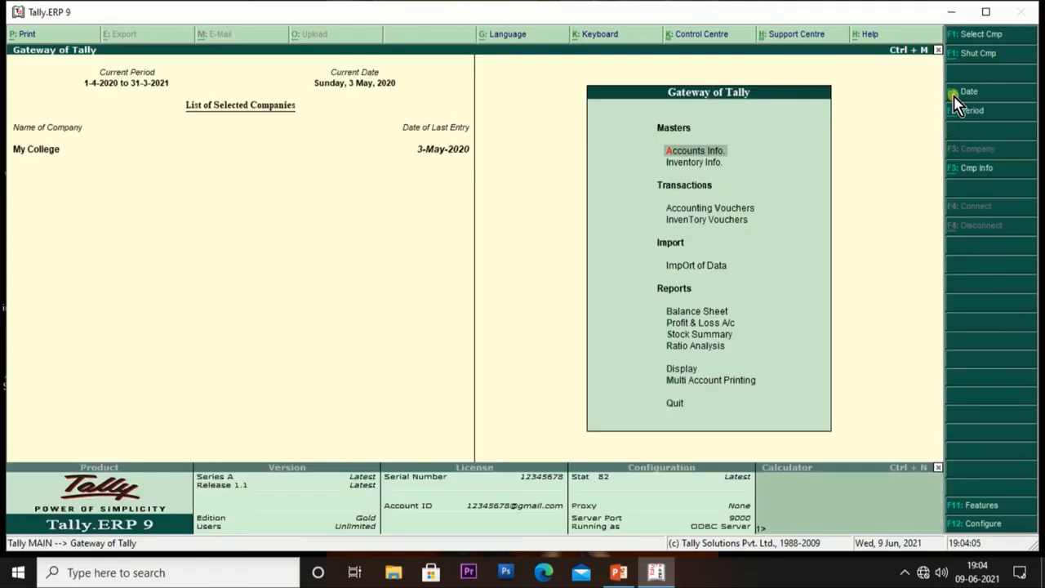
{"action": "key", "text": "Return"}
{"action": "key", "text": "Down"}
{"action": "key", "text": "Return"}
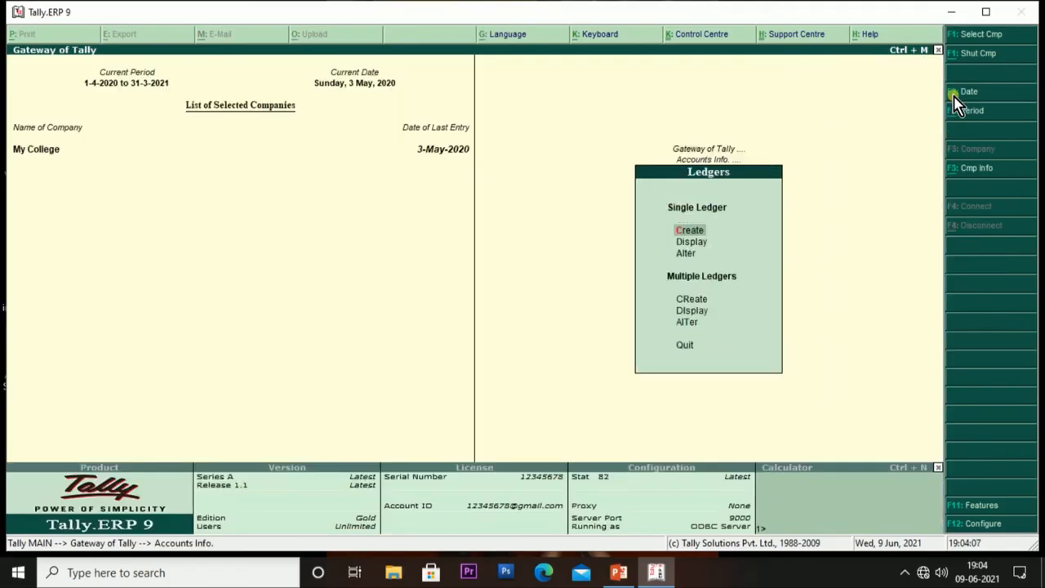
{"action": "key", "text": "Return"}
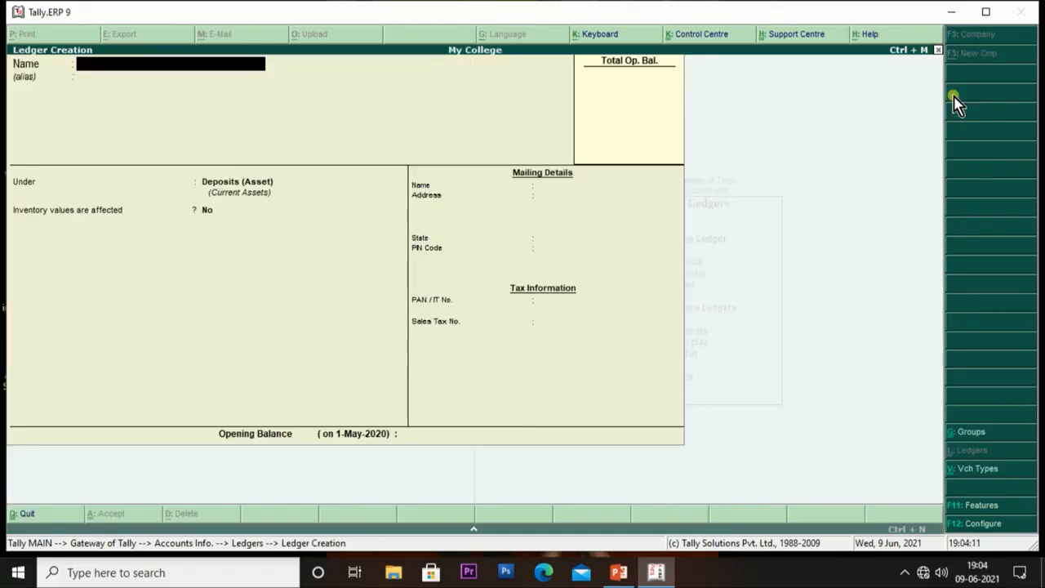
{"action": "type", "text": "Refreshments a"}
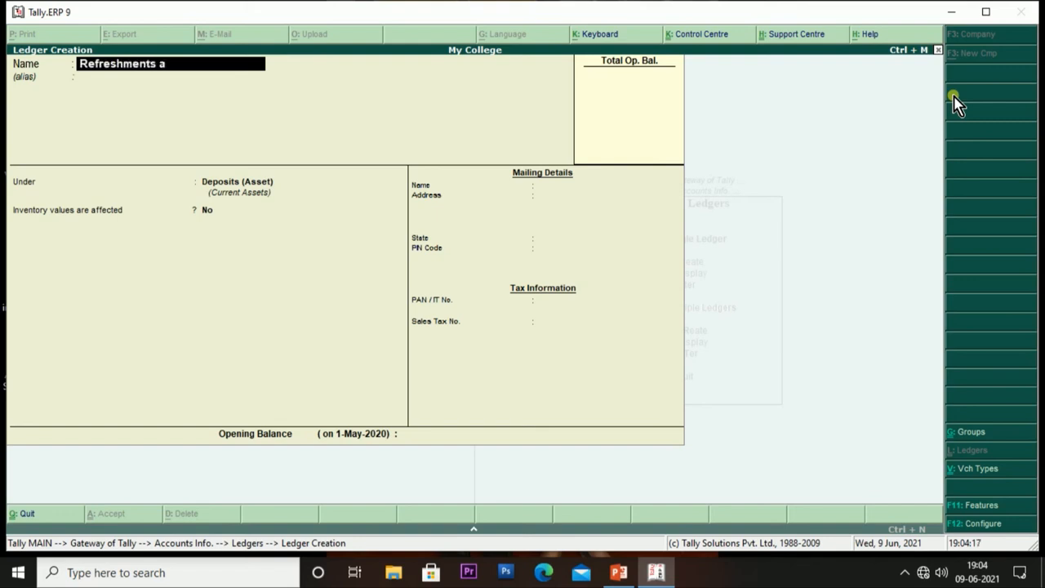
{"action": "type", "text": "/c"}
{"action": "key", "text": "Return"}
{"action": "key", "text": "Return"}
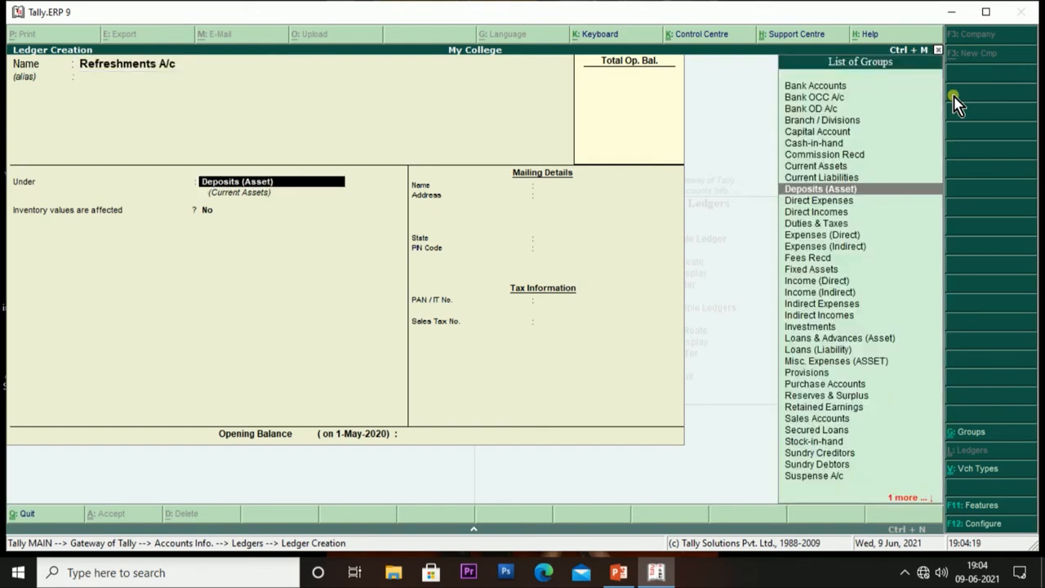
Place the Refreshments A/c ledger under Indirect Expenses, leave inventory values unaffected, and accept it.
{"action": "type", "text": "In"}
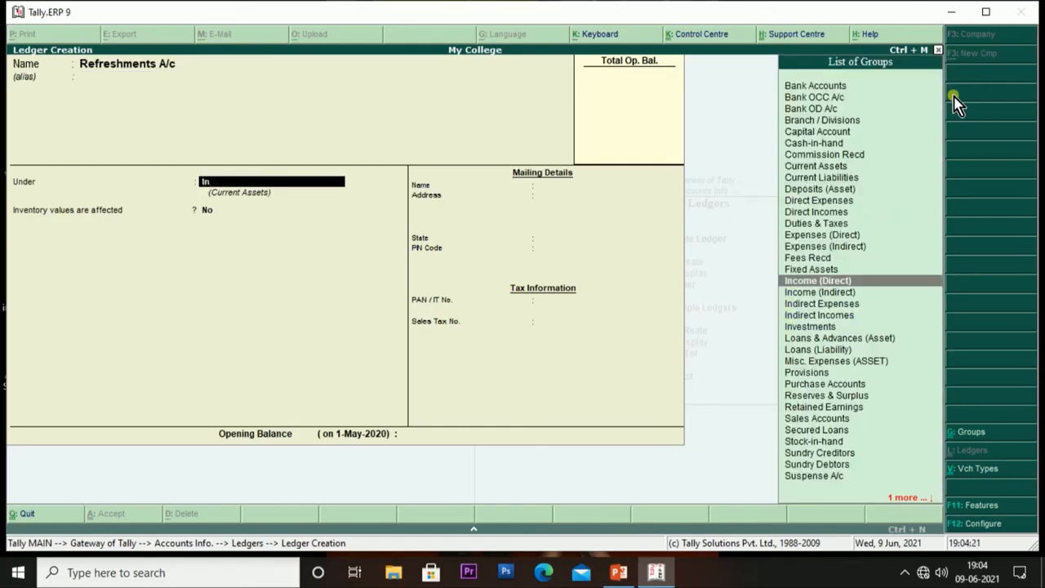
{"action": "key", "text": "Down"}
{"action": "key", "text": "Down"}
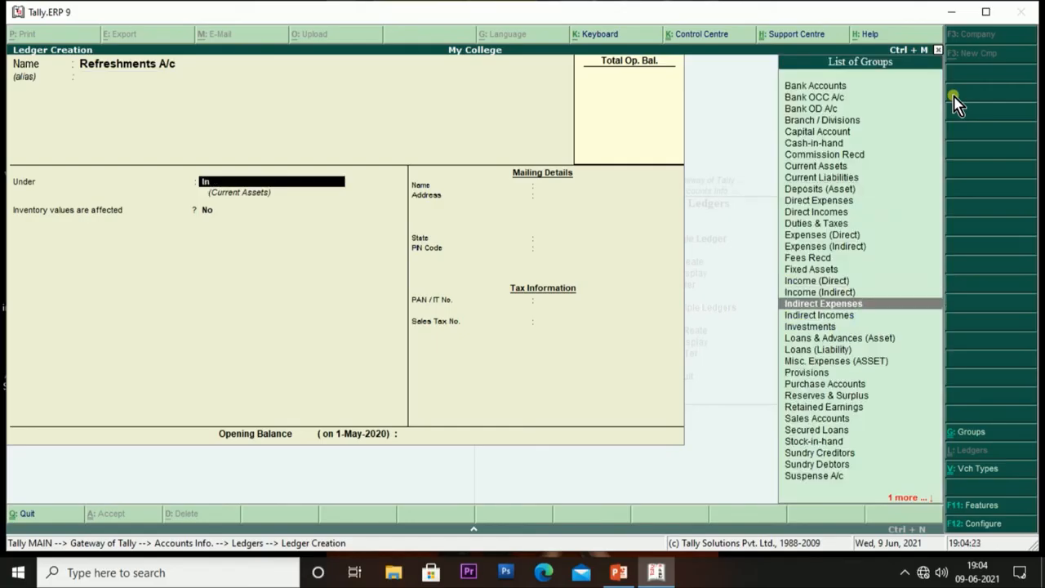
{"action": "key", "text": "Return"}
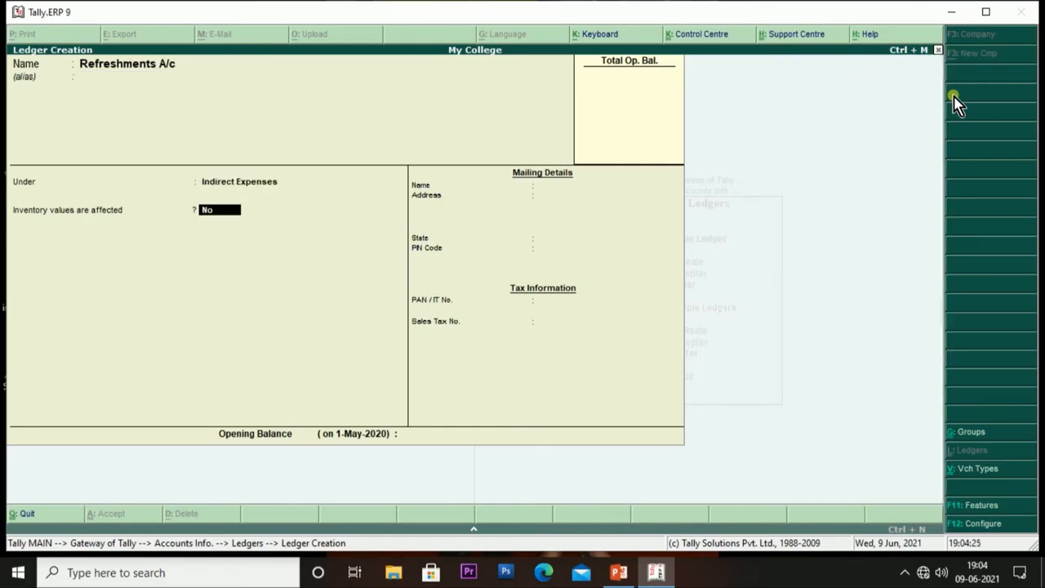
{"action": "key", "text": "Return"}
{"action": "key", "text": "Return"}
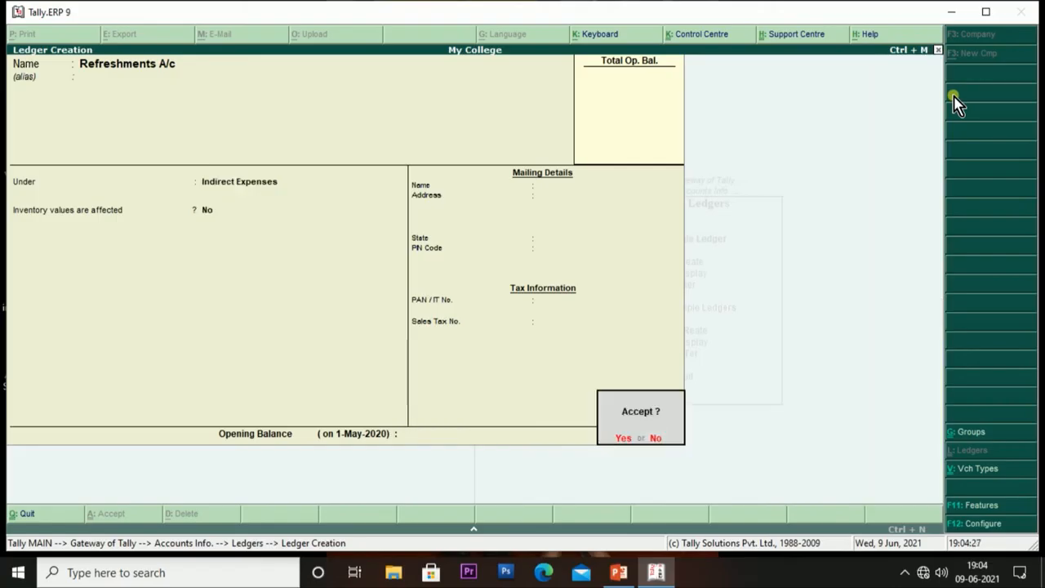
{"action": "key", "text": "Return"}
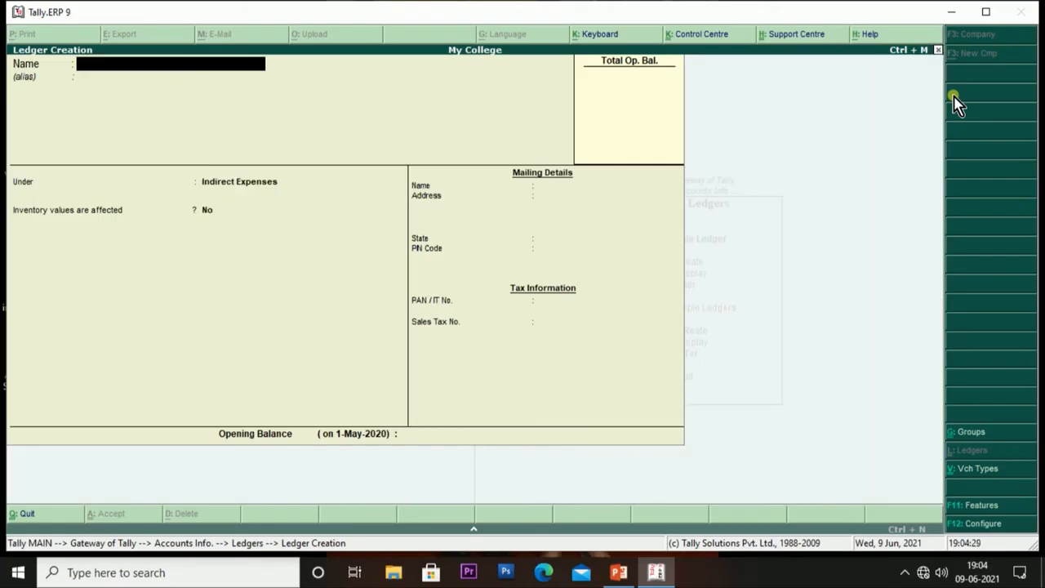
Leave ledger creation, return to the Gateway of Tally without quitting, and open accounting voucher creation.
{"action": "key", "text": "Escape"}
{"action": "key", "text": "Escape"}
{"action": "key", "text": "Escape"}
{"action": "key", "text": "Escape"}
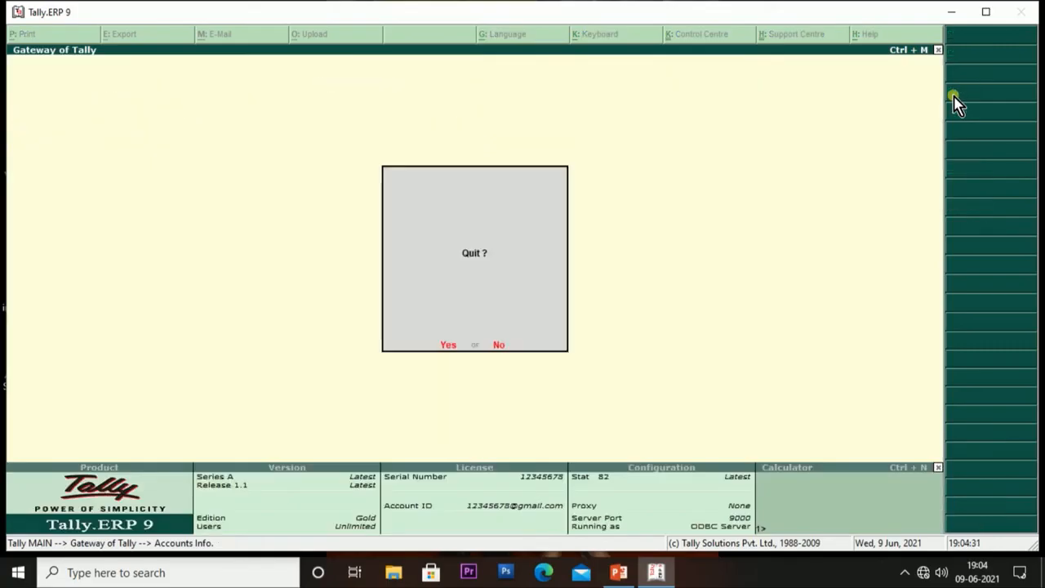
{"action": "key", "text": "n"}
{"action": "key", "text": "Down"}
{"action": "key", "text": "Down"}
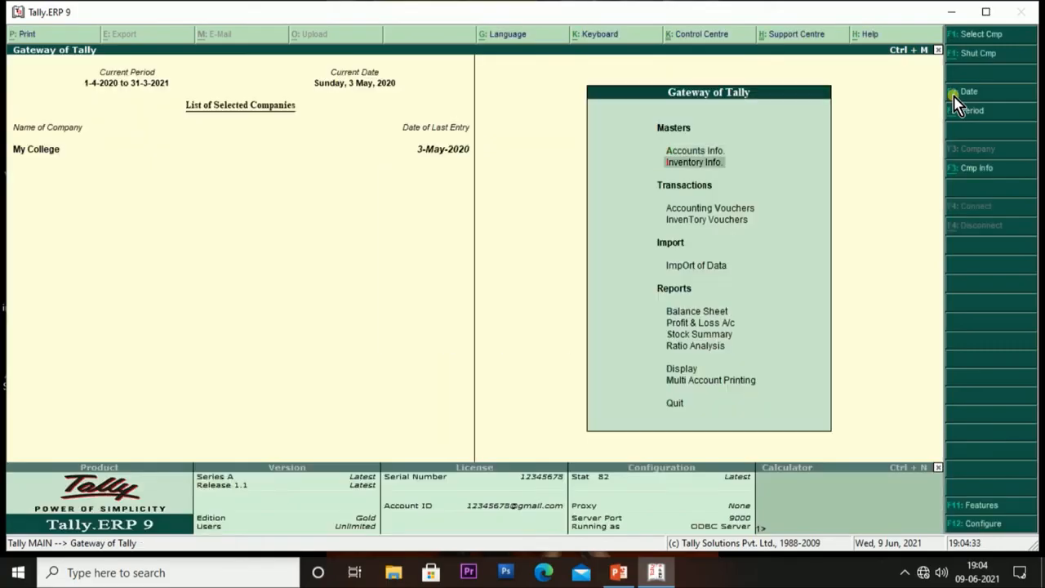
{"action": "key", "text": "Return"}
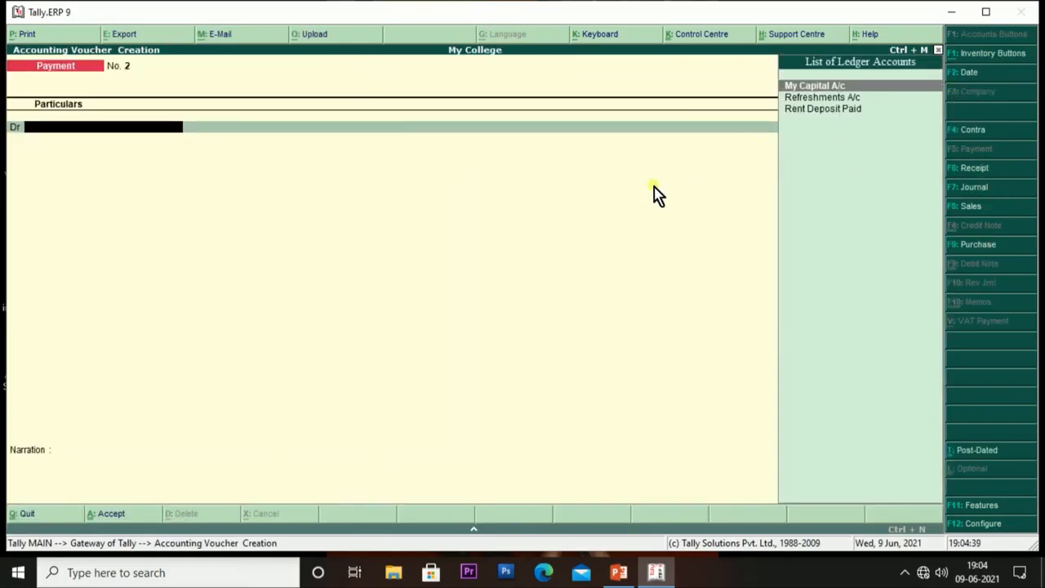
Debit Refreshments A/c and credit Cash with 200 in the payment voucher.
{"action": "key", "text": "Down"}
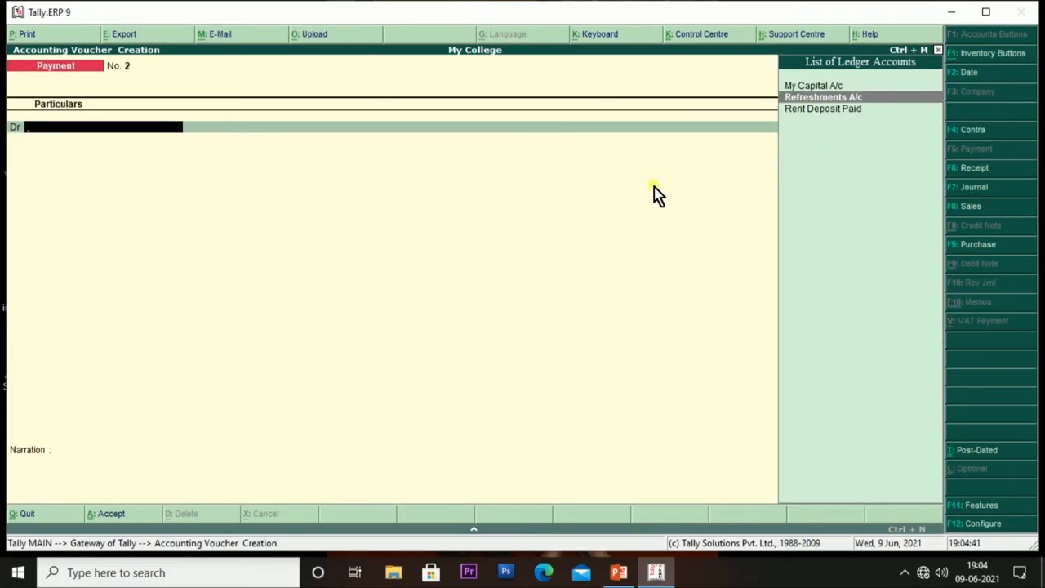
{"action": "key", "text": "Return"}
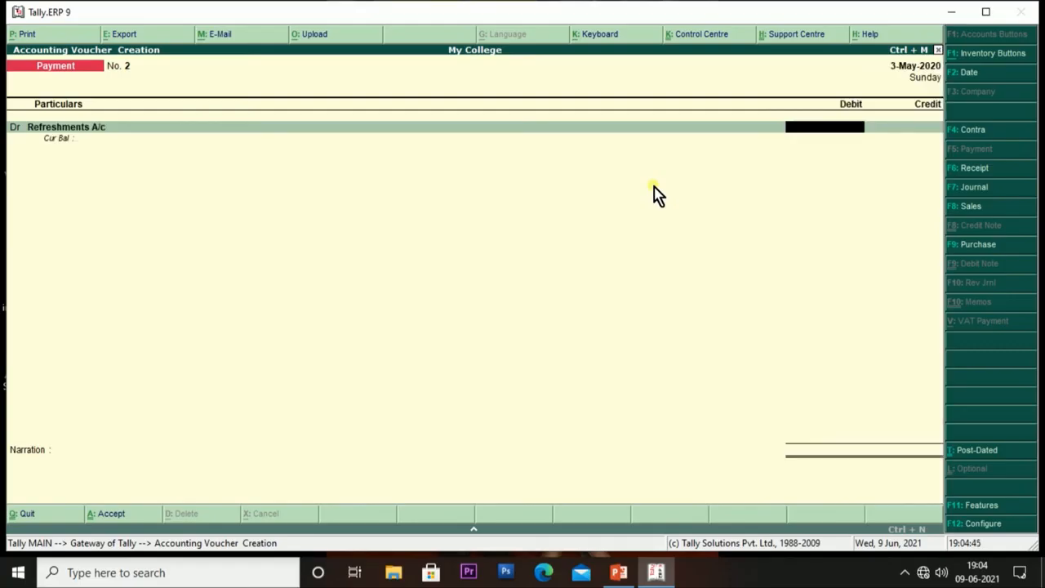
{"action": "type", "text": "200"}
{"action": "key", "text": "Return"}
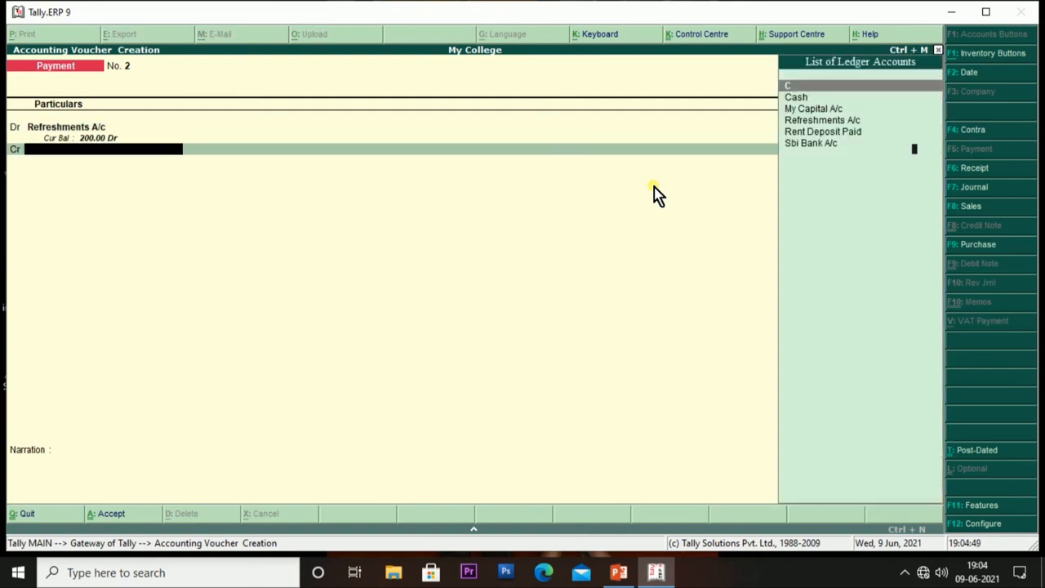
{"action": "key", "text": "Return"}
{"action": "key", "text": "Return"}
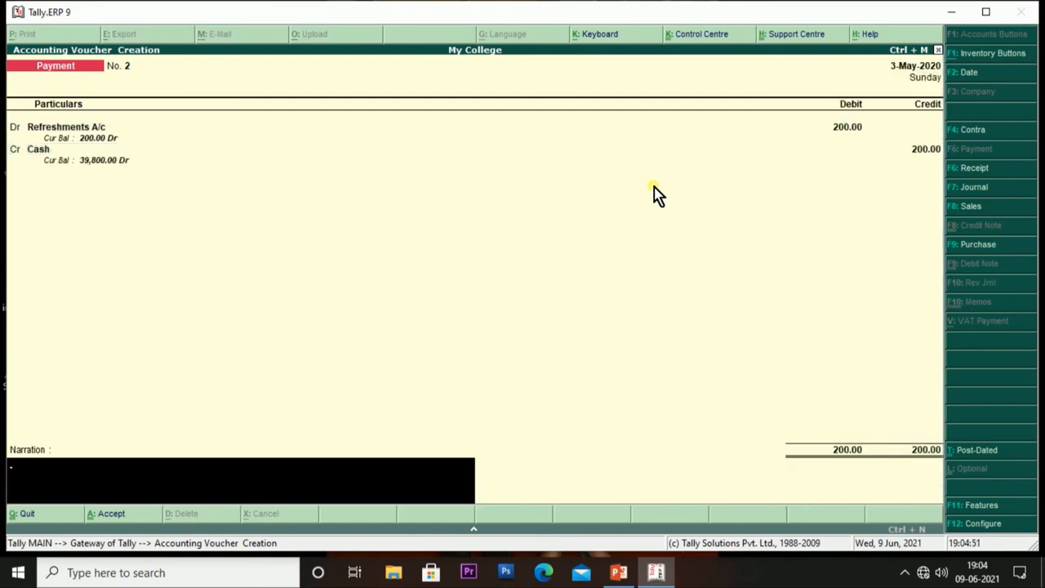
Enter the narration "being paid to madhuvan for the tea and masaladosa" and accept the payment voucher.
{"action": "type", "text": "being paid to madhuvan "}
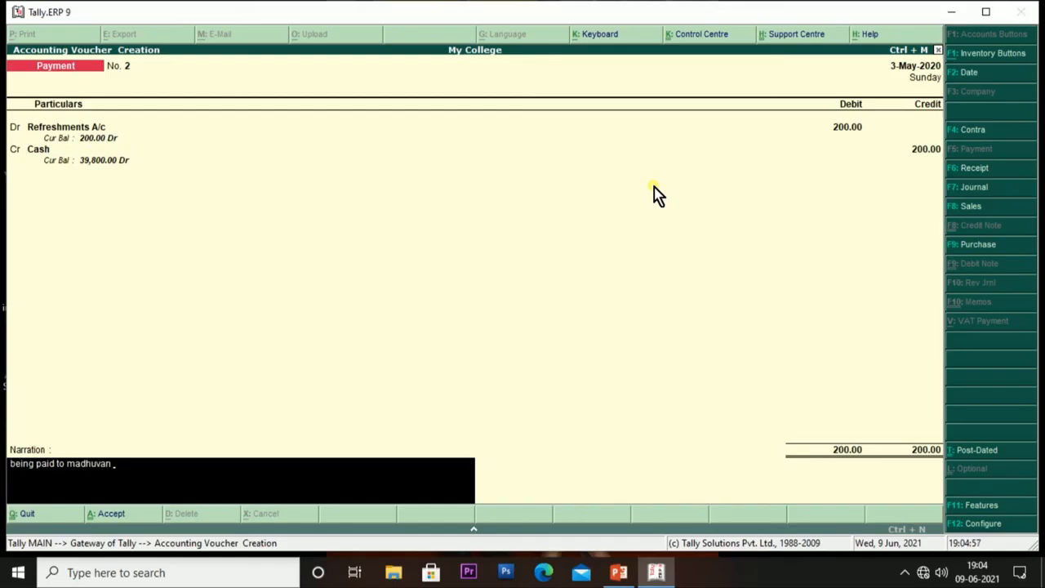
{"action": "type", "text": "for the tea and masaladosa"}
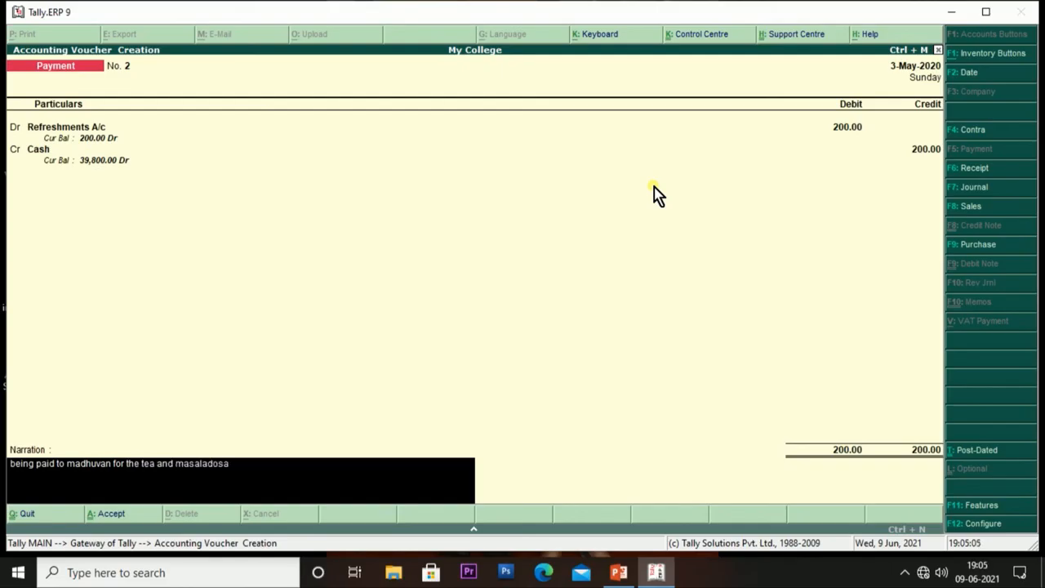
{"action": "key", "text": "Return"}
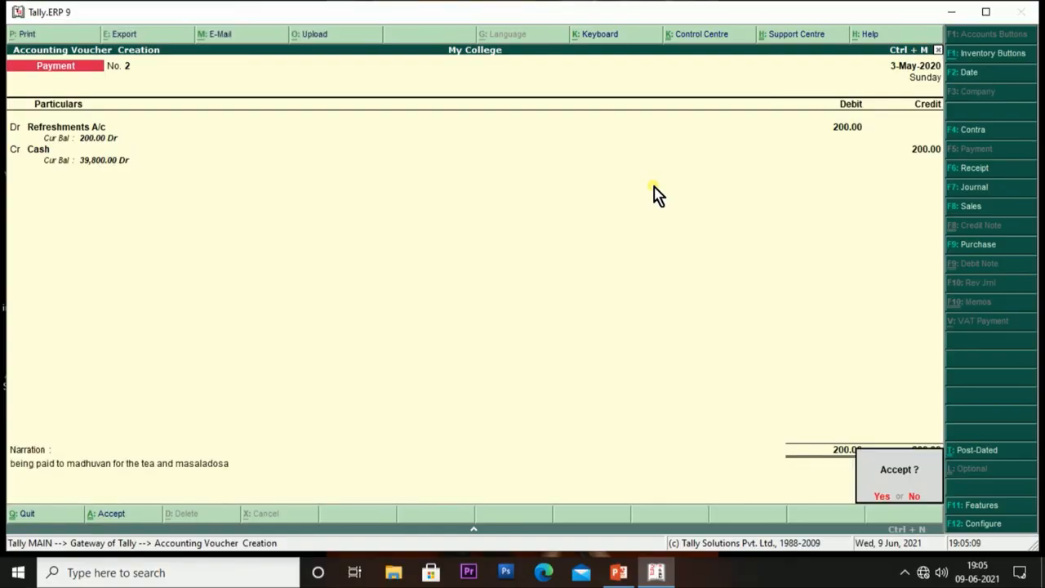
{"action": "key", "text": "Return"}
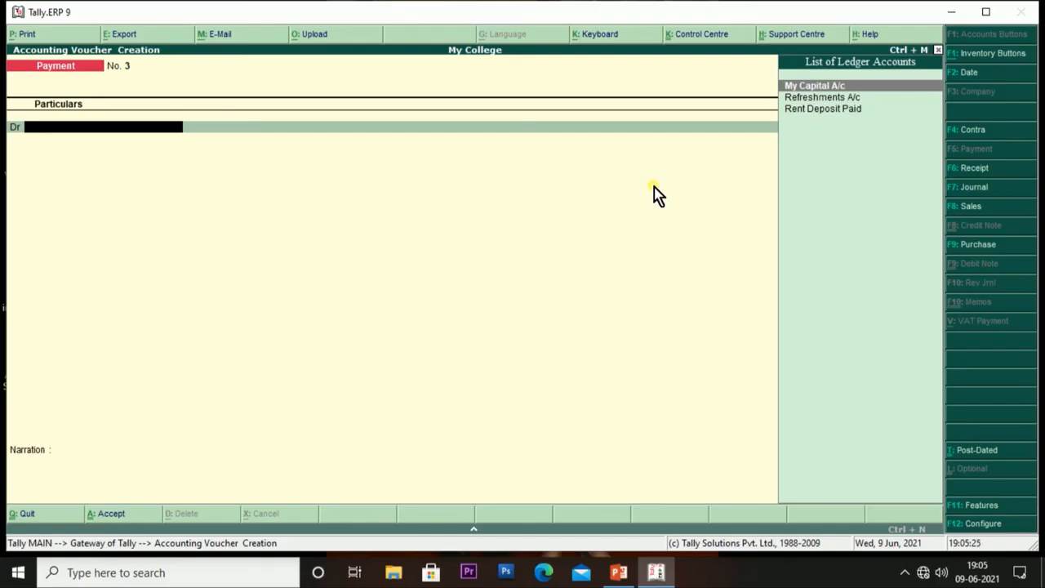
Create the ledger Mobile A/c under Fixed Assets from within the new payment voucher, with inventory values unaffected.
{"action": "key", "text": "alt+c"}
{"action": "type", "text": "Mobile A/c"}
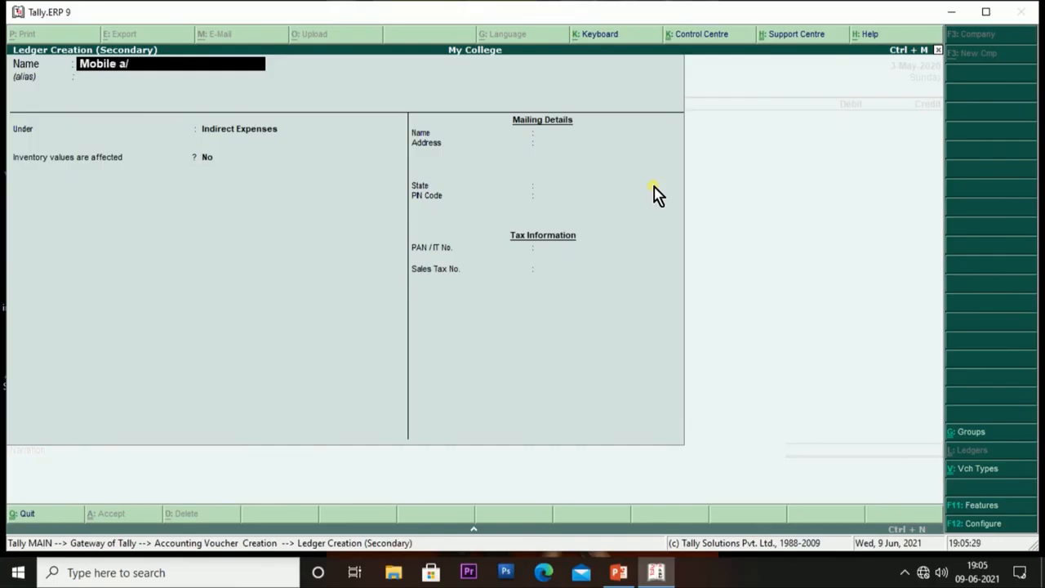
{"action": "key", "text": "Return"}
{"action": "key", "text": "Return"}
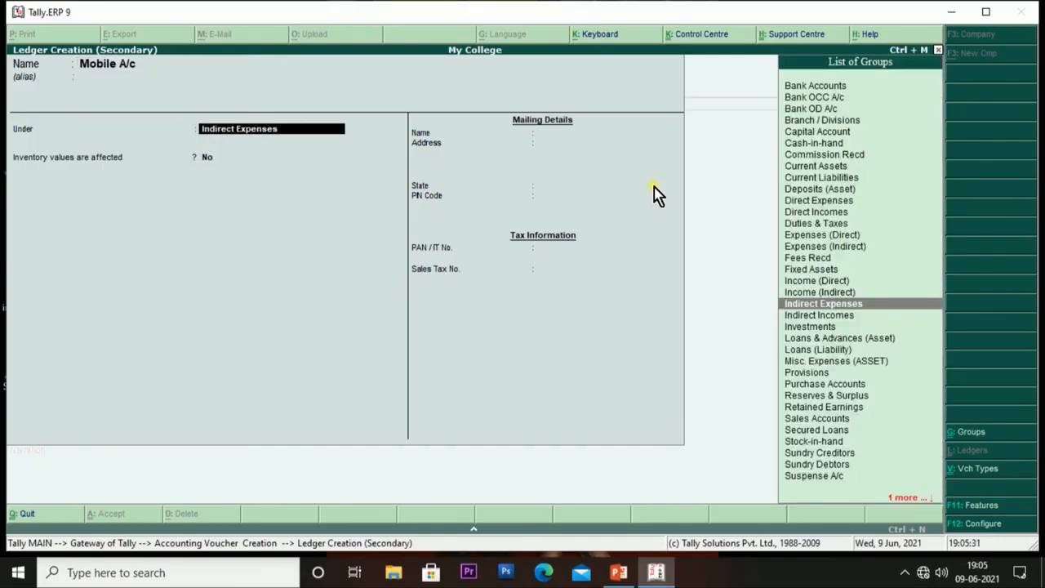
{"action": "type", "text": "Fix"}
{"action": "key", "text": "Return"}
{"action": "key", "text": "Return"}
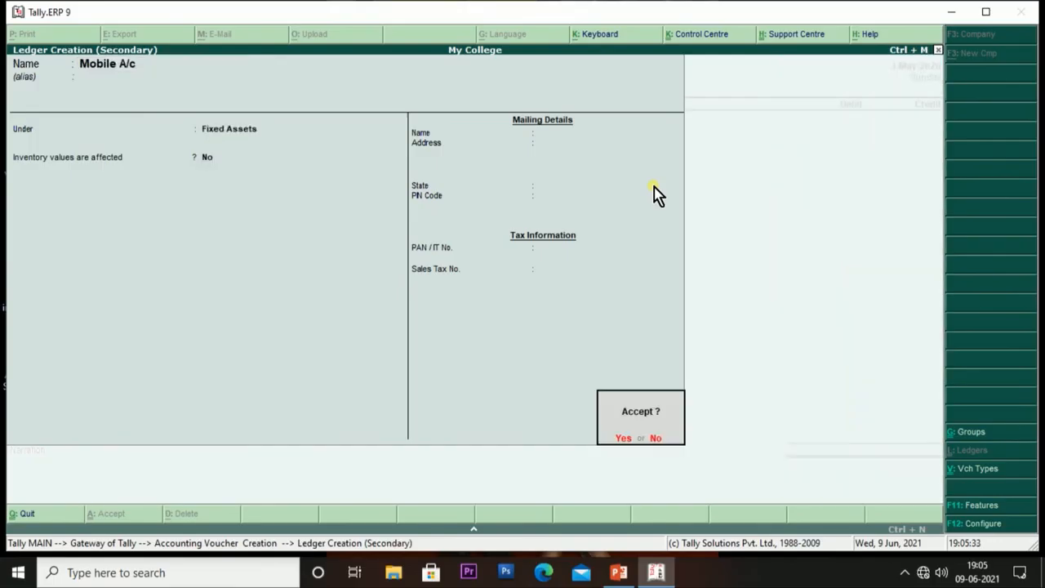
{"action": "key", "text": "Return"}
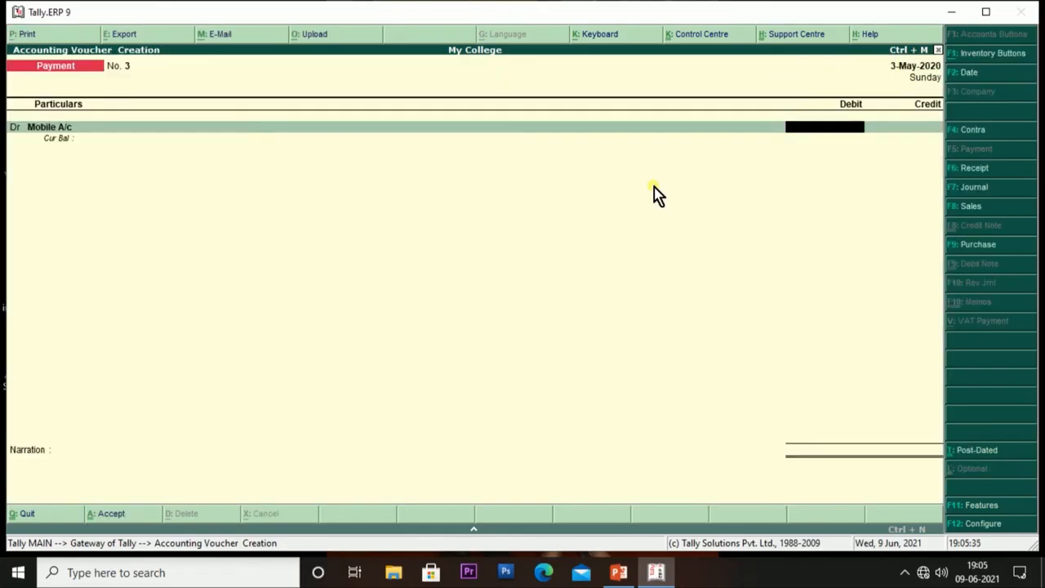
Debit Mobile A/c with 6,000 in the payment voucher.
{"action": "type", "text": "6000"}
{"action": "key", "text": "Return"}
{"action": "key", "text": "Return"}
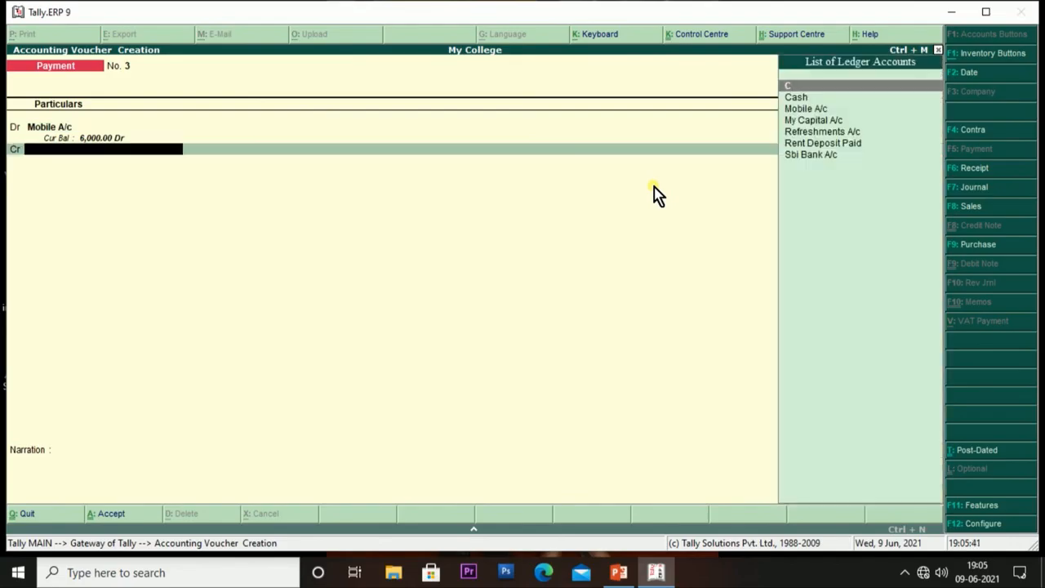
Create the ledger Vaz Mobile Zone under Sundry Creditors from the credit line, keeping bill-by-bill balances and leaving the mailing and tax details at their defaults.
{"action": "key", "text": "alt+c"}
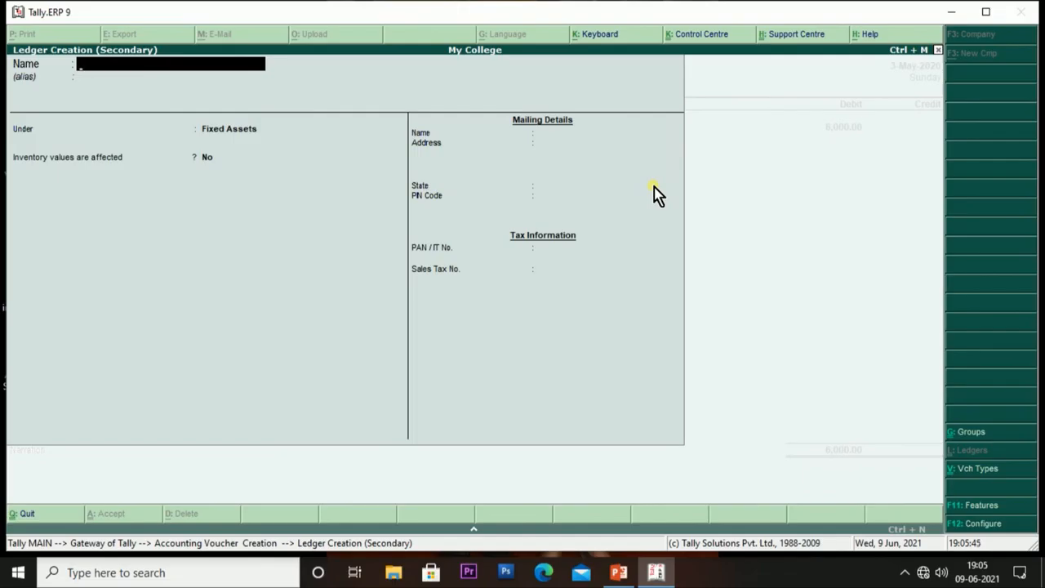
{"action": "type", "text": "Vaz Mobile Zone"}
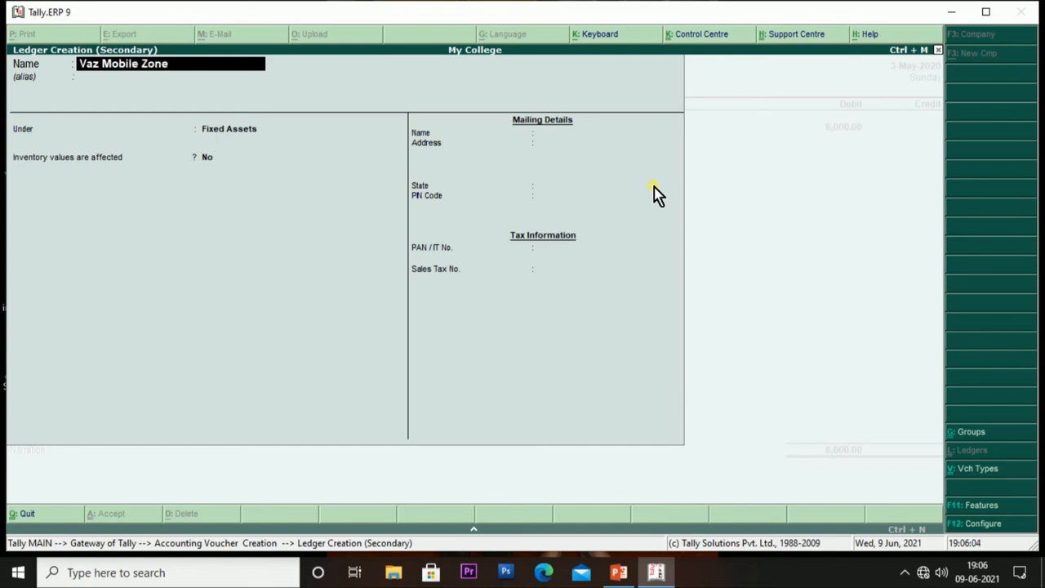
{"action": "key", "text": "Return"}
{"action": "key", "text": "Return"}
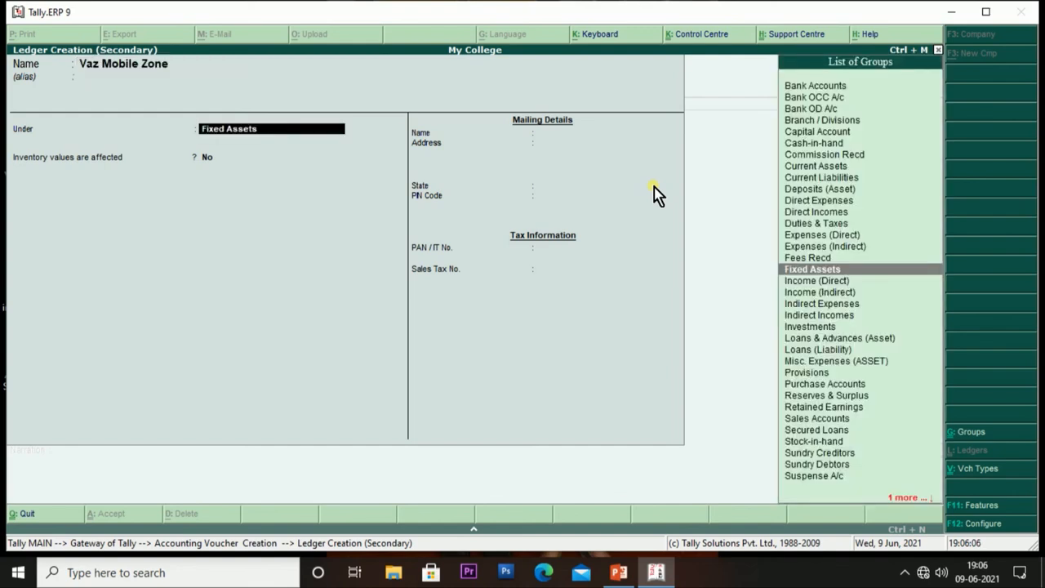
{"action": "type", "text": "sund"}
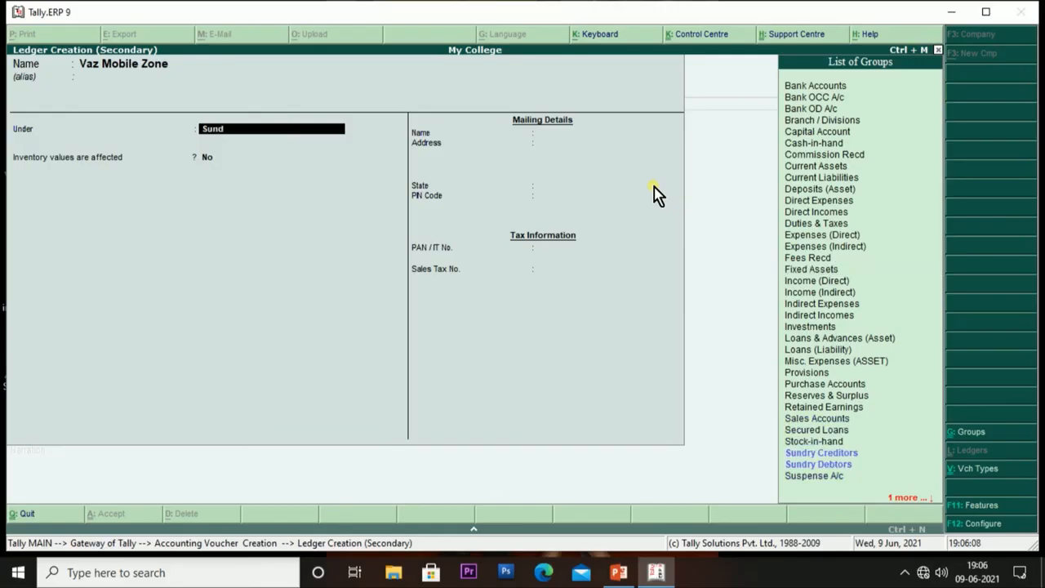
{"action": "key", "text": "Return"}
{"action": "key", "text": "Return"}
{"action": "key", "text": "Return"}
{"action": "key", "text": "Return"}
{"action": "key", "text": "Return"}
{"action": "key", "text": "Return"}
{"action": "key", "text": "Return"}
{"action": "key", "text": "Return"}
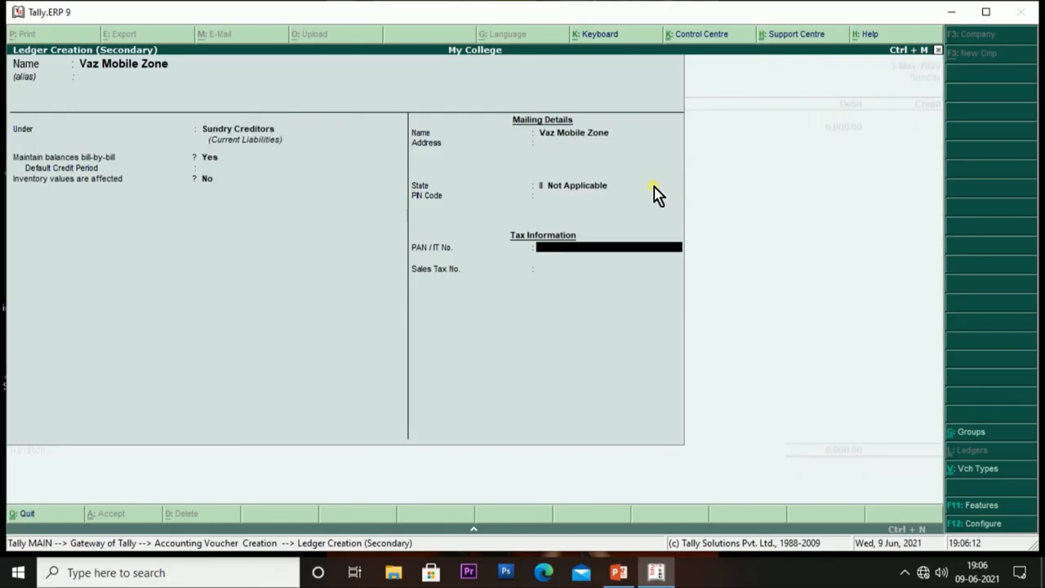
{"action": "key", "text": "Return"}
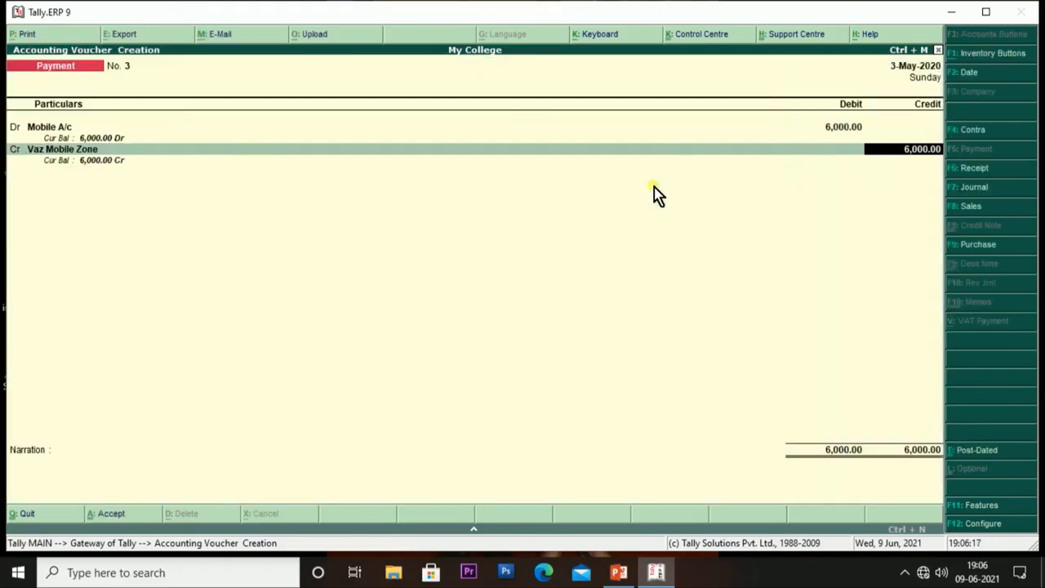
Credit Vaz Mobile Zone with 6,000 on account and try to complete the entry as a payment voucher.
{"action": "key", "text": "Return"}
{"action": "key", "text": "Return"}
{"action": "key", "text": "Return"}
{"action": "key", "text": "Return"}
{"action": "key", "text": "Return"}
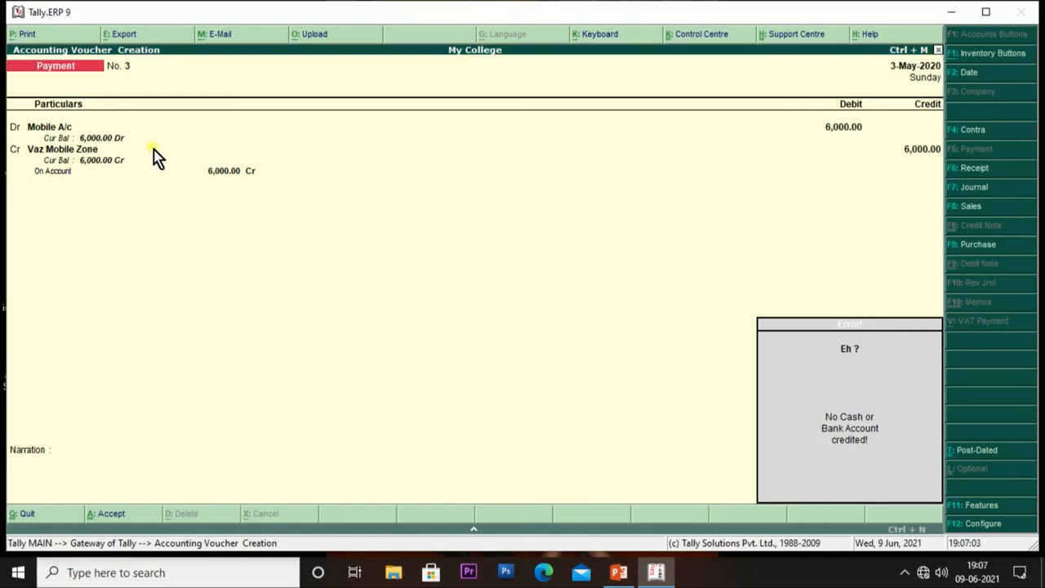
Convert the Mobile A/c purchase entry to a journal voucher, keep its lines and on-account allocation, and accept it without a narration.
{"action": "left_click", "coordinate": [985, 190]}
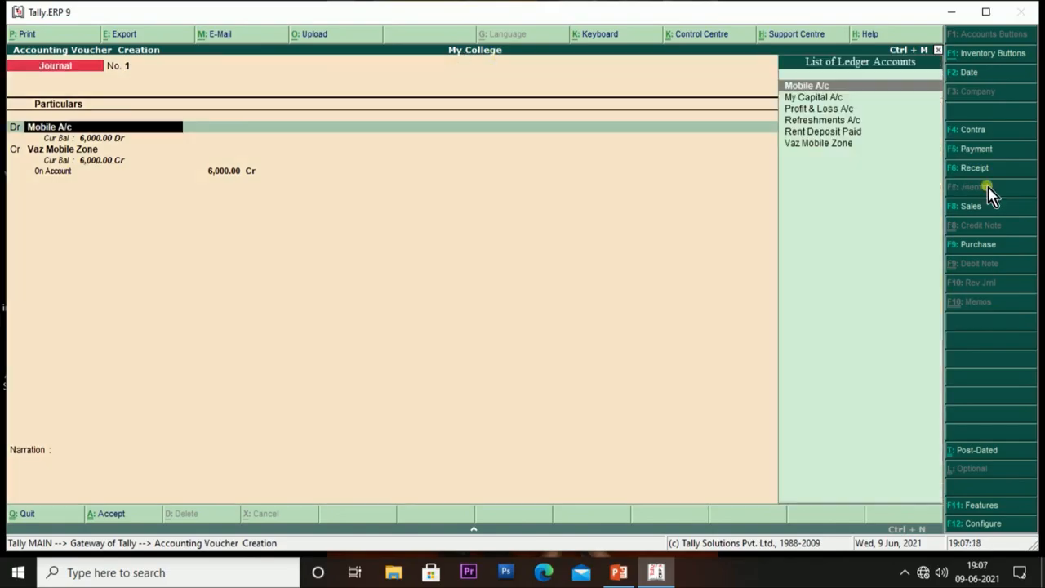
{"action": "key", "text": "Return"}
{"action": "key", "text": "Return"}
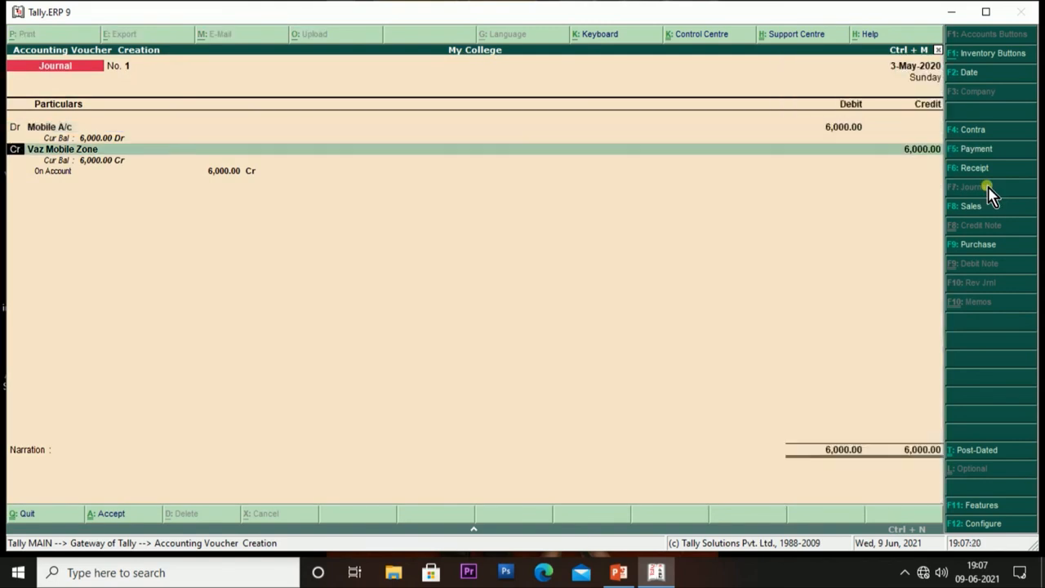
{"action": "key", "text": "Return"}
{"action": "key", "text": "Return"}
{"action": "key", "text": "Return"}
{"action": "key", "text": "Return"}
{"action": "key", "text": "Return"}
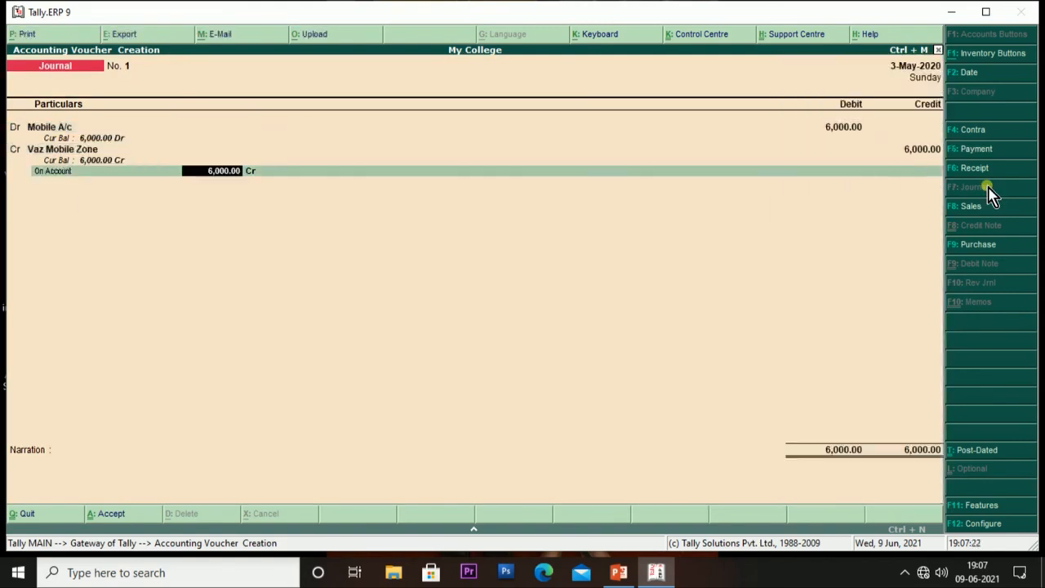
{"action": "key", "text": "Return"}
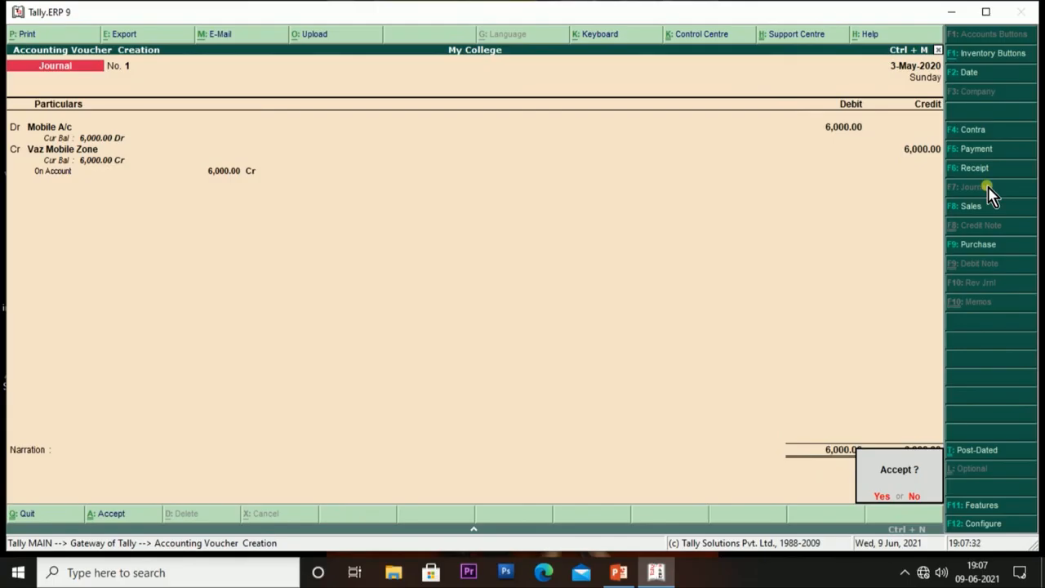
{"action": "key", "text": "Return"}
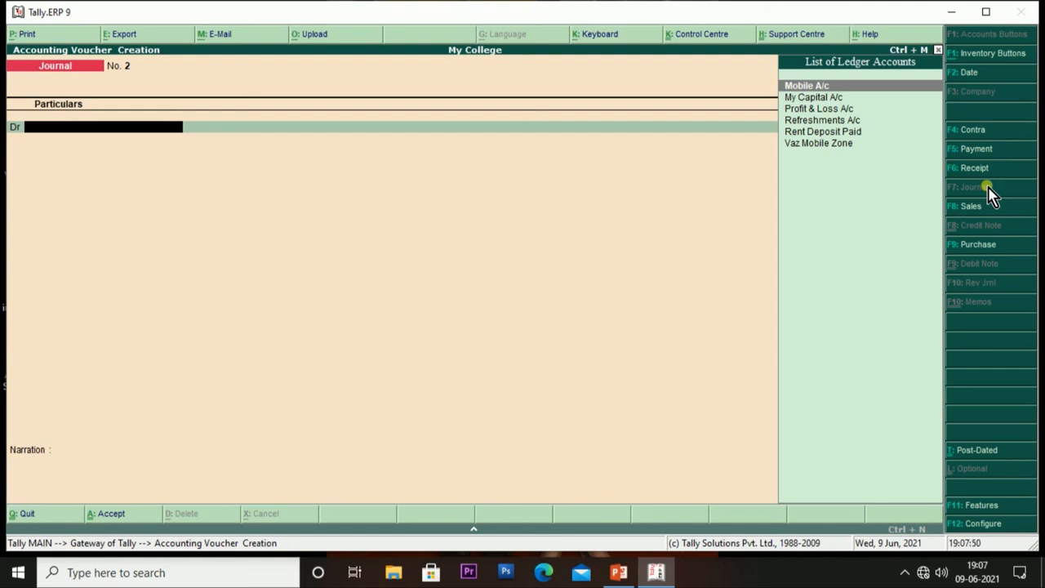
{"action": "key", "text": "Down"}
{"action": "key", "text": "Down"}
{"action": "key", "text": "Down"}
{"action": "key", "text": "Down"}
{"action": "key", "text": "Down"}
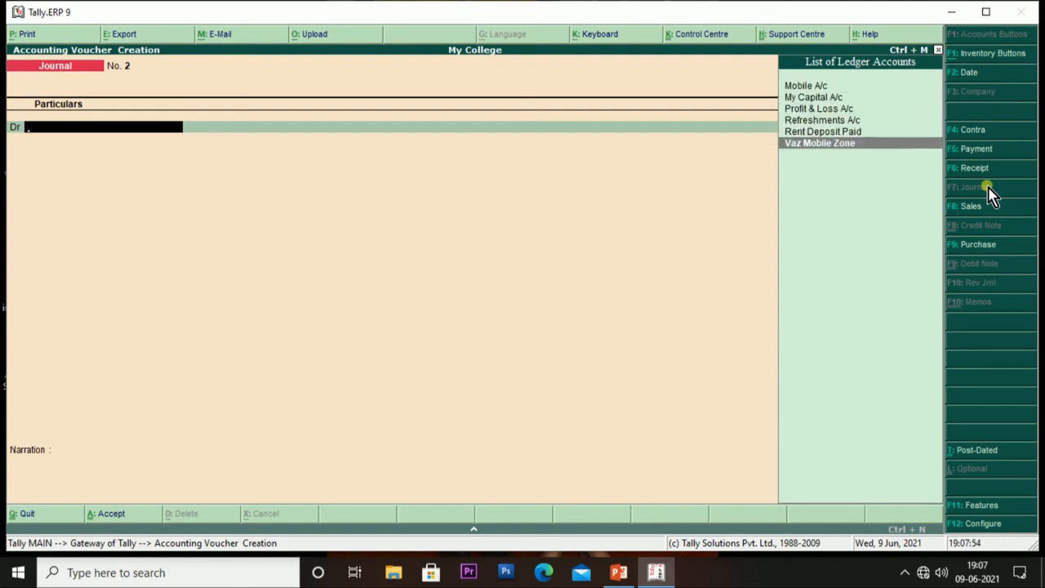
Start a payment voucher debiting Vaz Mobile Zone with 5,800 and set its date to 5-May-2020.
{"action": "key", "text": "F5"}
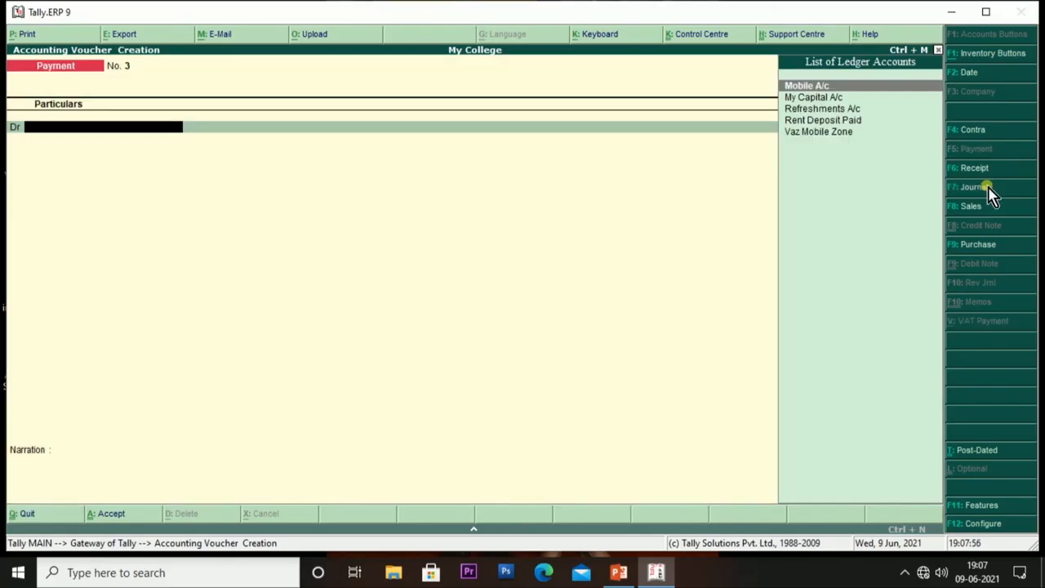
{"action": "key", "text": "Down"}
{"action": "key", "text": "Down"}
{"action": "key", "text": "Down"}
{"action": "key", "text": "Down"}
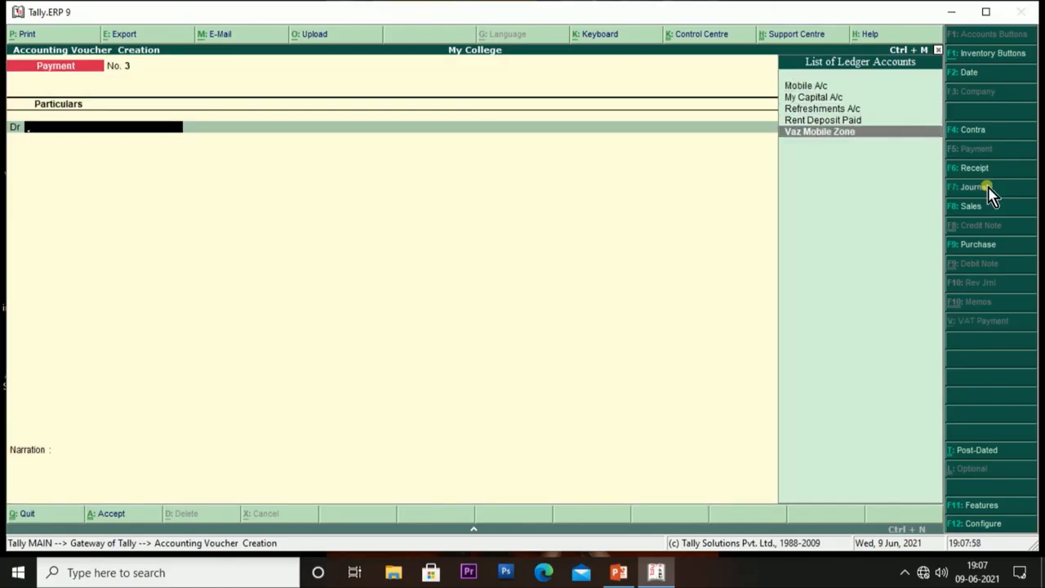
{"action": "key", "text": "Return"}
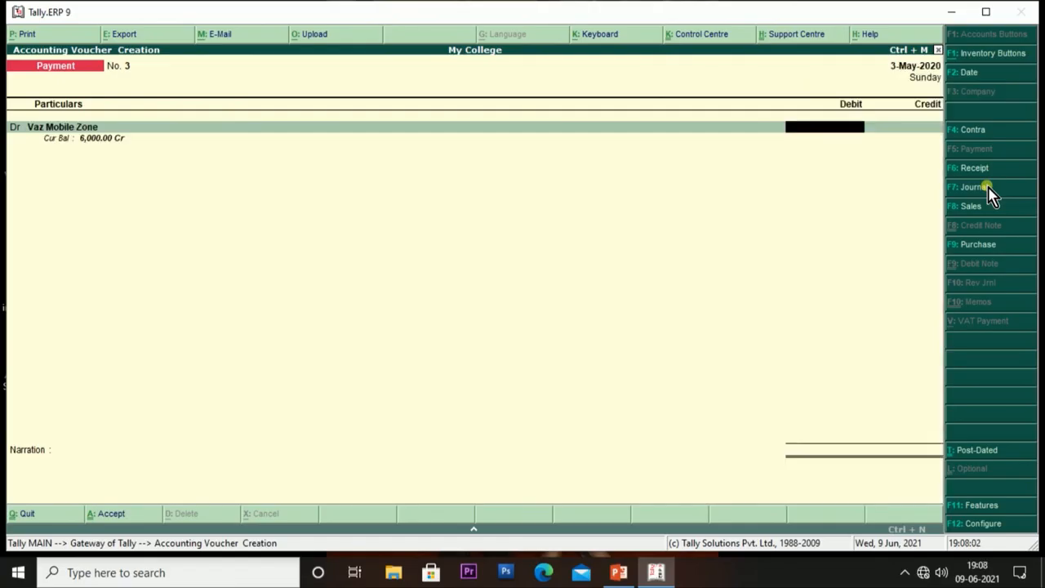
{"action": "type", "text": "5800"}
{"action": "key", "text": "F2"}
{"action": "type", "text": "5"}
{"action": "key", "text": "Return"}
Allocate the 5,800 debit of Vaz Mobile Zone on account in the payment voucher.
{"action": "key", "text": "Return"}
{"action": "key", "text": "Return"}
{"action": "key", "text": "Return"}
{"action": "key", "text": "Return"}
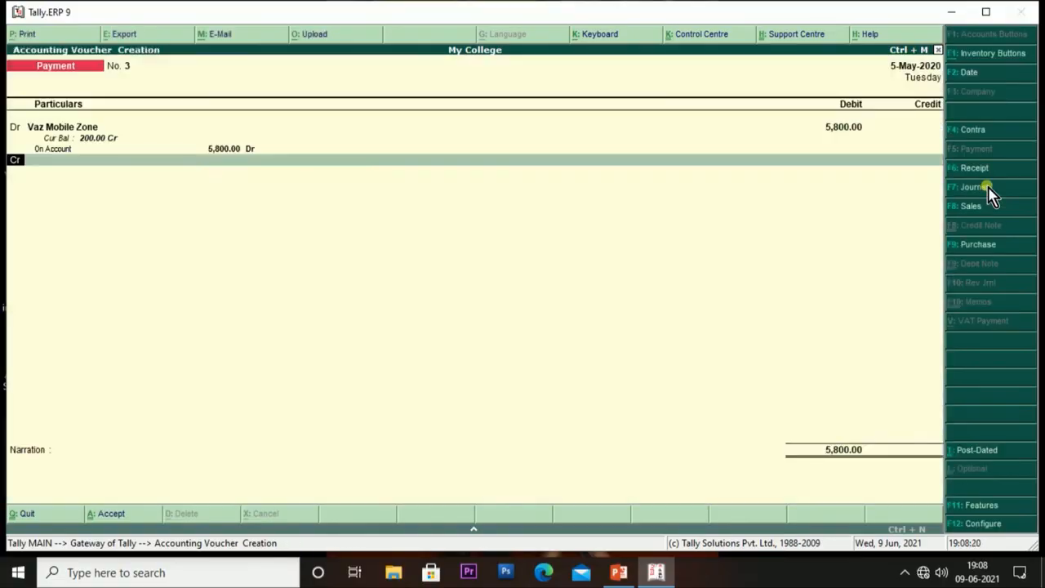
Credit Cash with 5,800 and accept the payment voucher without a narration.
{"action": "key", "text": "Return"}
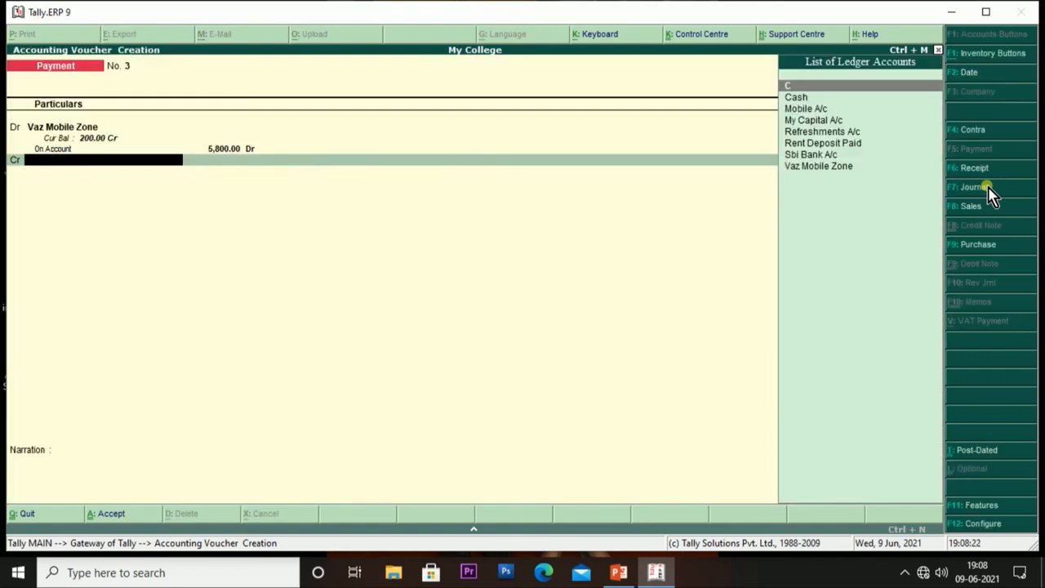
{"action": "key", "text": "Return"}
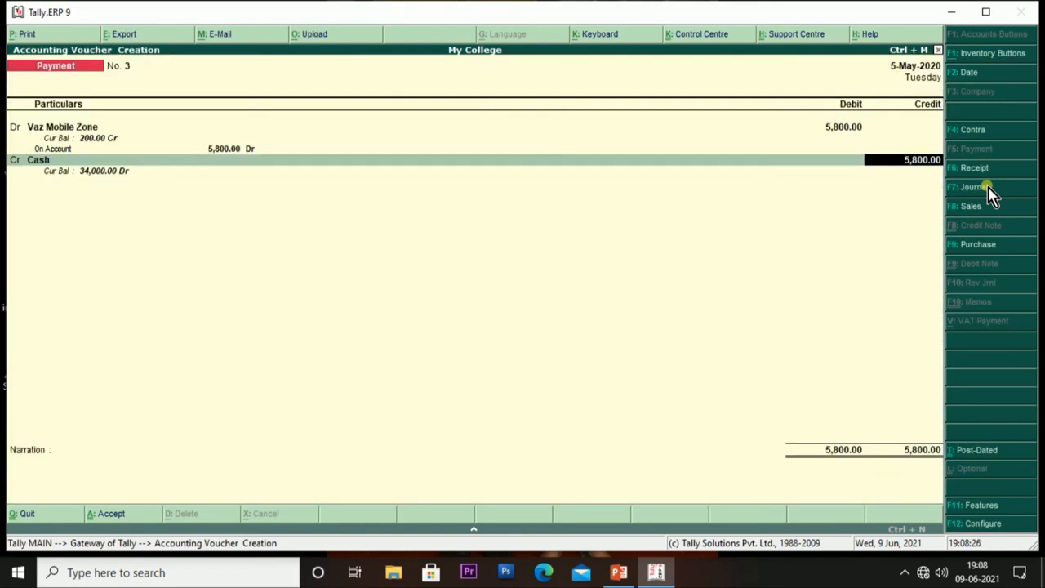
{"action": "key", "text": "Return"}
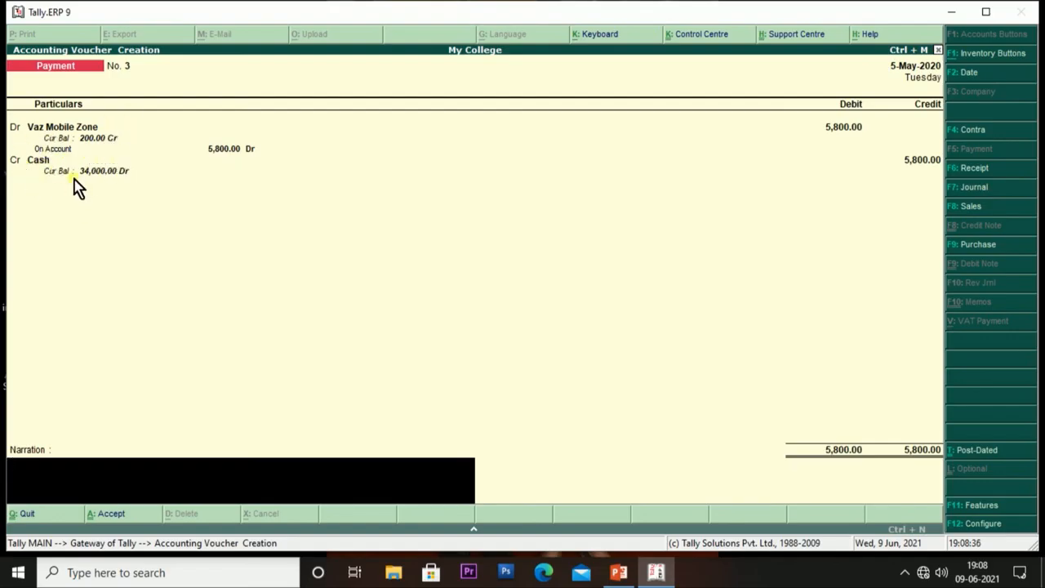
{"action": "key", "text": "Return"}
{"action": "key", "text": "Return"}
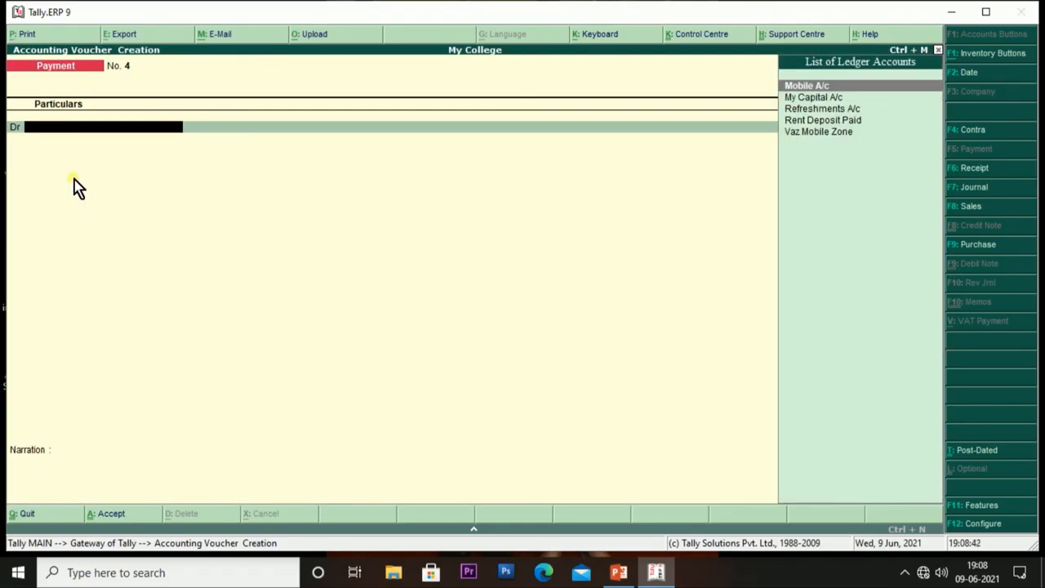
Leave voucher entry and open My College's Balance Sheet.
{"action": "key", "text": "Escape"}
{"action": "key", "text": "y"}
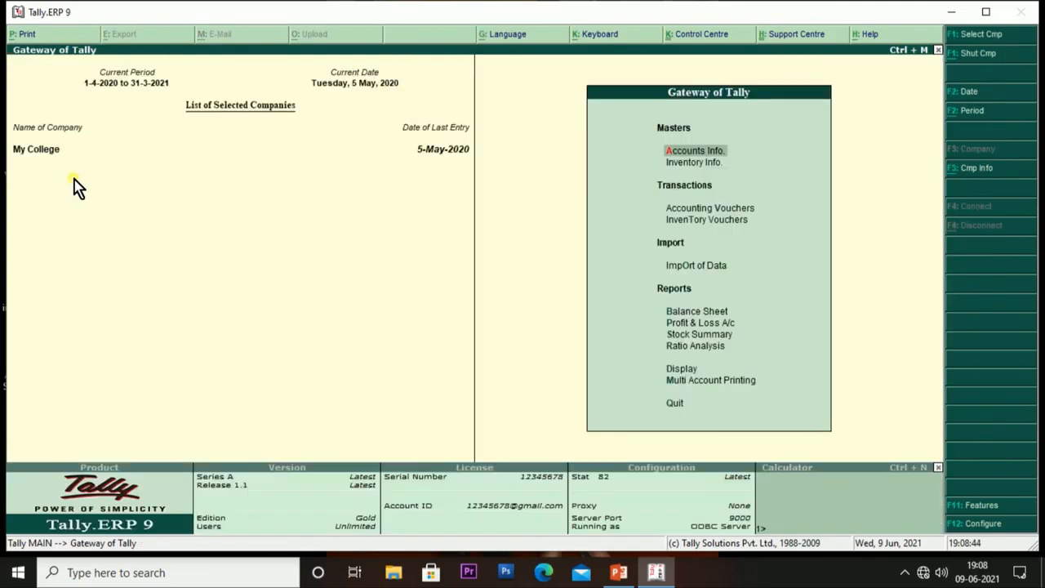
{"action": "key", "text": "Down"}
{"action": "key", "text": "Down"}
{"action": "key", "text": "Down"}
{"action": "key", "text": "Down"}
{"action": "key", "text": "Down"}
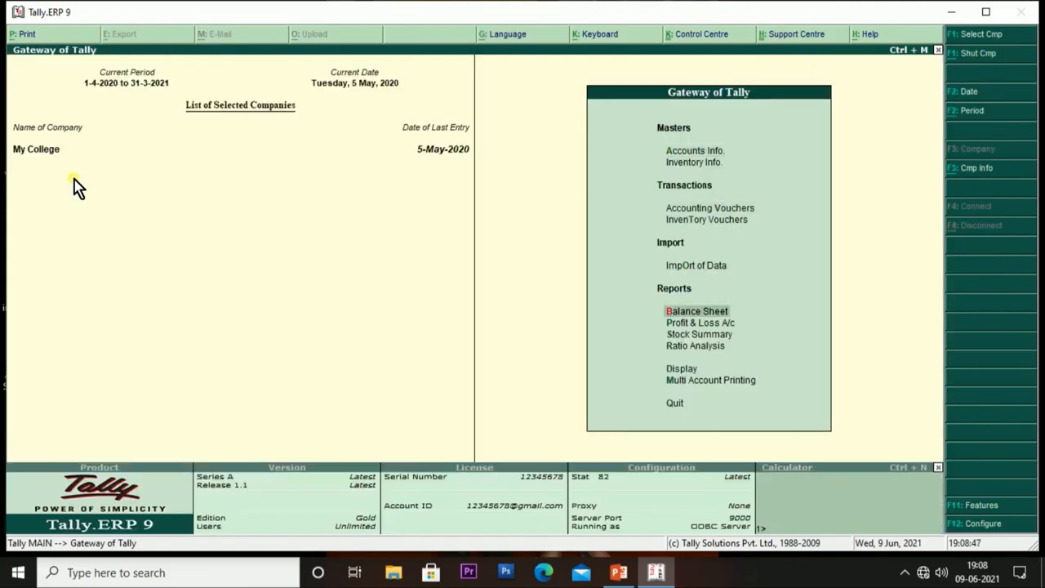
{"action": "key", "text": "Return"}
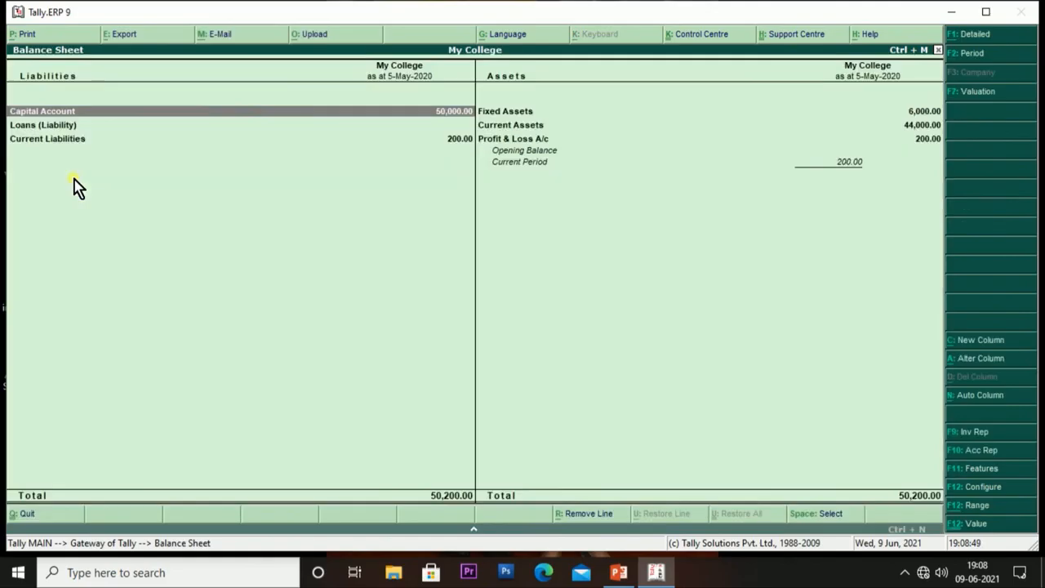
Show the Balance Sheet in detail and examine the fixed and current asset lines, including Mobile A/c.
{"action": "key", "text": "alt+F1"}
{"action": "key", "text": "Down"}
{"action": "key", "text": "Down"}
{"action": "key", "text": "Right"}
{"action": "key", "text": "Down"}
{"action": "key", "text": "Down"}
{"action": "key", "text": "Down"}
{"action": "key", "text": "Down"}
{"action": "key", "text": "Up"}
{"action": "key", "text": "Down"}
{"action": "key", "text": "Up"}
{"action": "key", "text": "Up"}
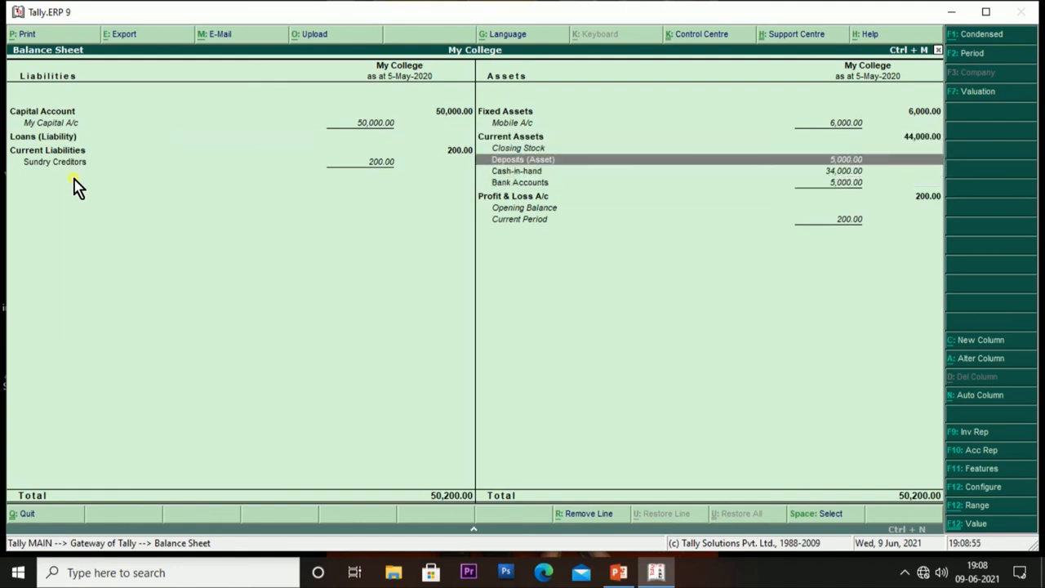
{"action": "key", "text": "Up"}
{"action": "key", "text": "Up"}
{"action": "key", "text": "Up"}
{"action": "key", "text": "Left"}
{"action": "key", "text": "Right"}
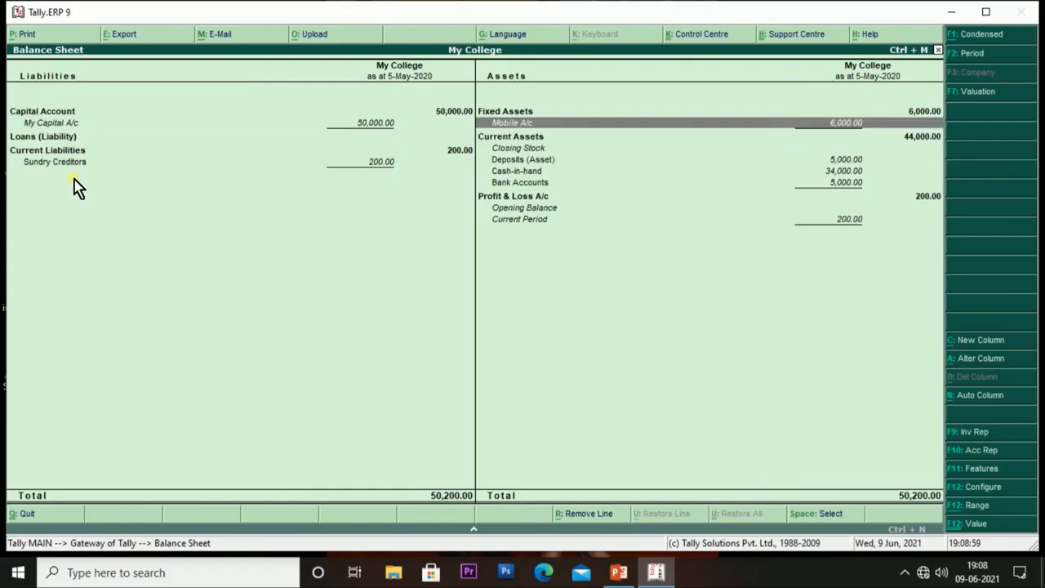
Examine the ledgers behind Sundry Creditors on the liabilities side and return to the Balance Sheet.
{"action": "key", "text": "Left"}
{"action": "key", "text": "Down"}
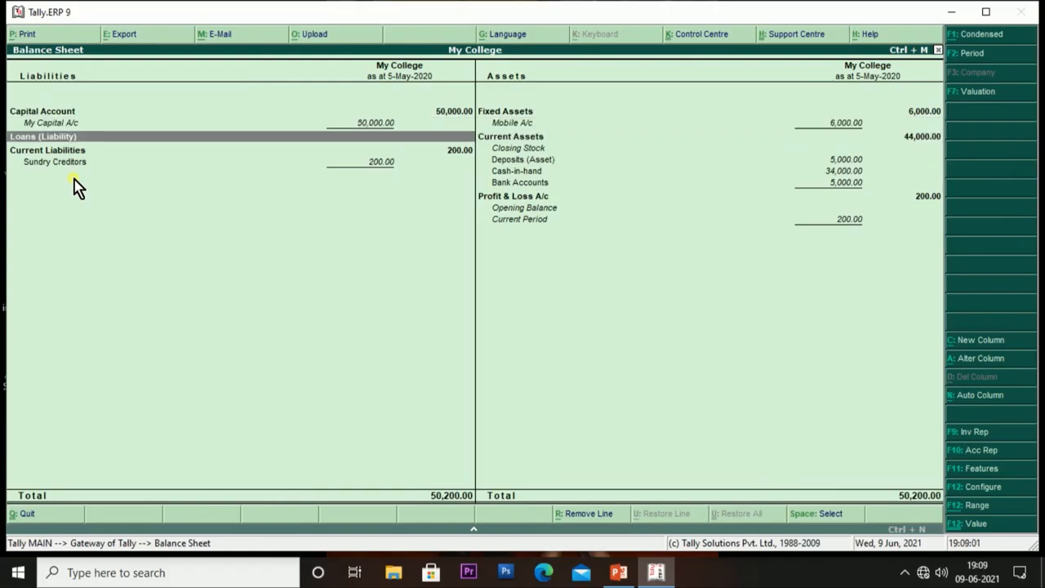
{"action": "key", "text": "Down"}
{"action": "key", "text": "Down"}
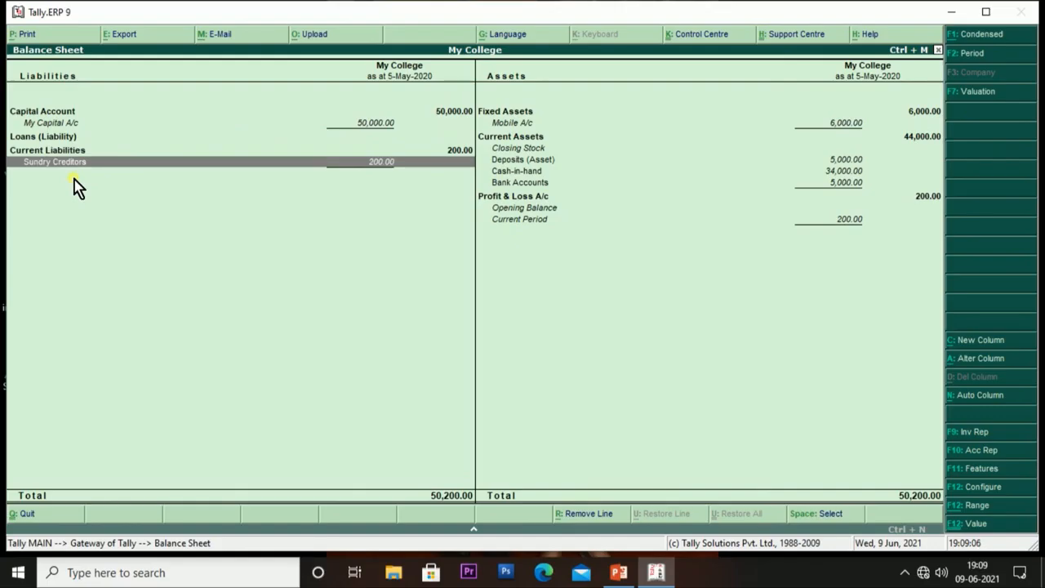
{"action": "key", "text": "Return"}
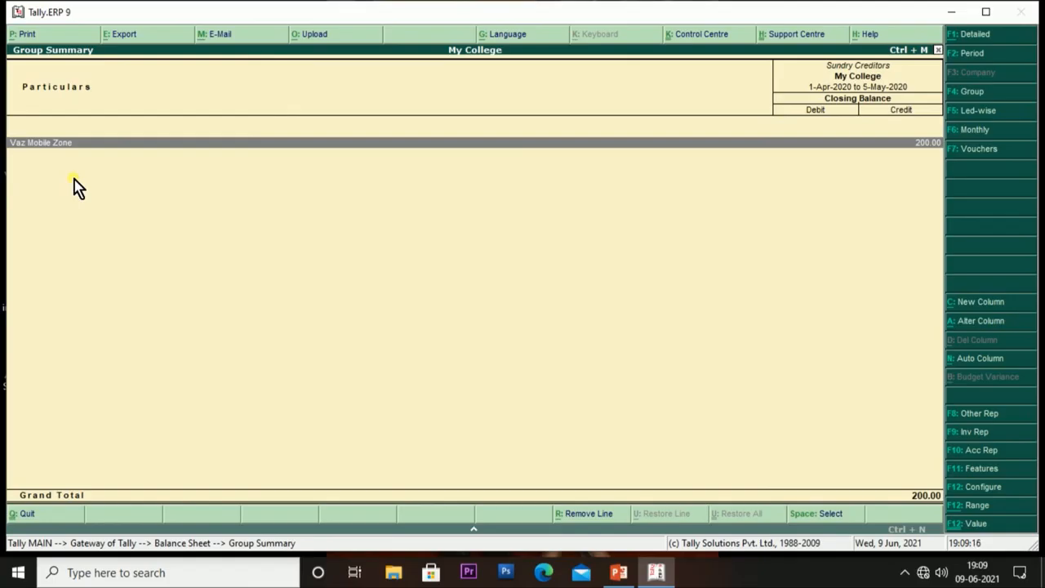
{"action": "key", "text": "Escape"}
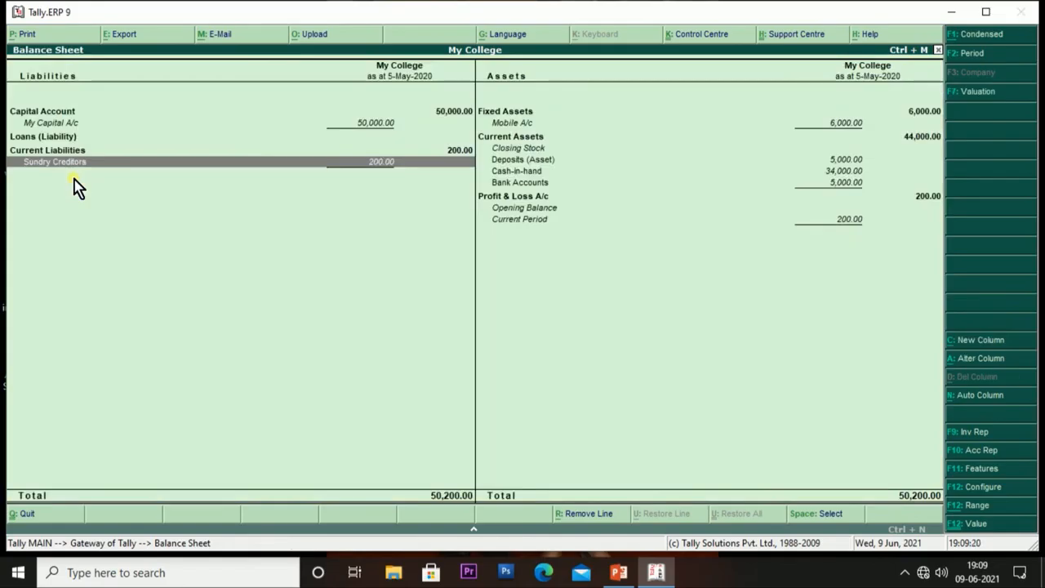
Leave the Balance Sheet and start a new journal voucher.
{"action": "key", "text": "Escape"}
{"action": "key", "text": "Escape"}
{"action": "key", "text": "n"}
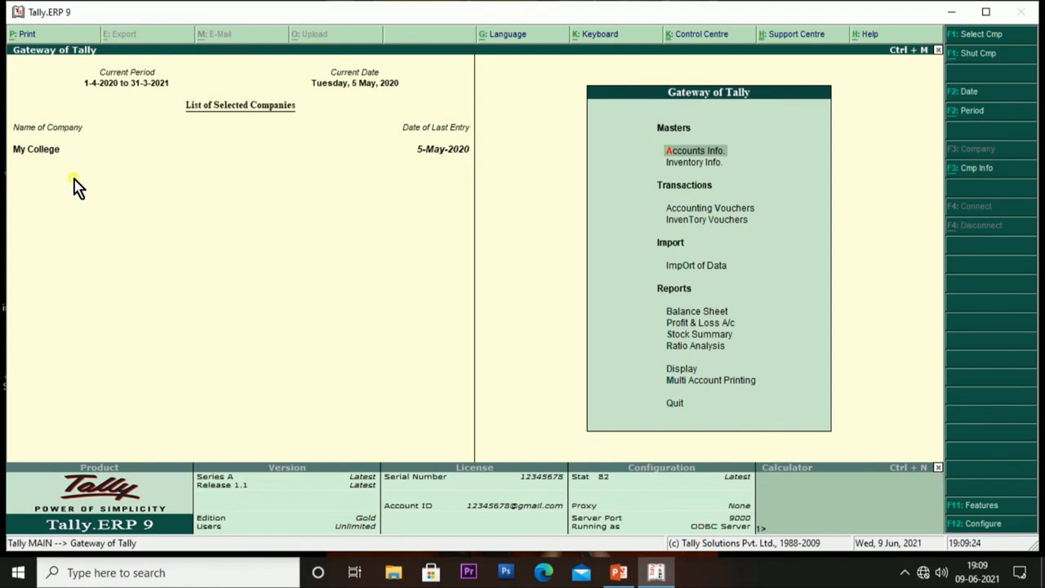
{"action": "key", "text": "Down"}
{"action": "key", "text": "Down"}
{"action": "key", "text": "Return"}
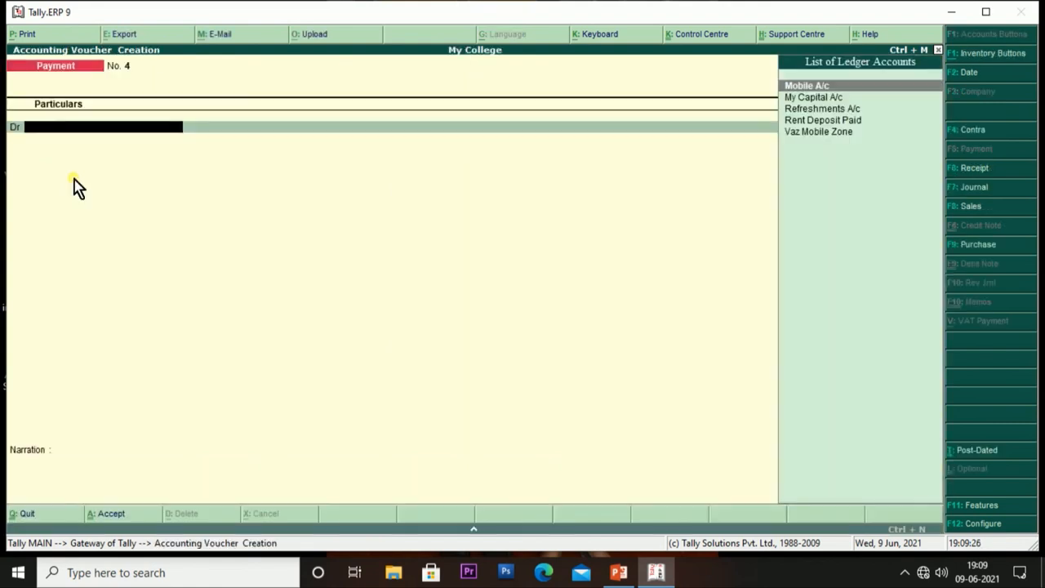
{"action": "left_click", "coordinate": [994, 189]}
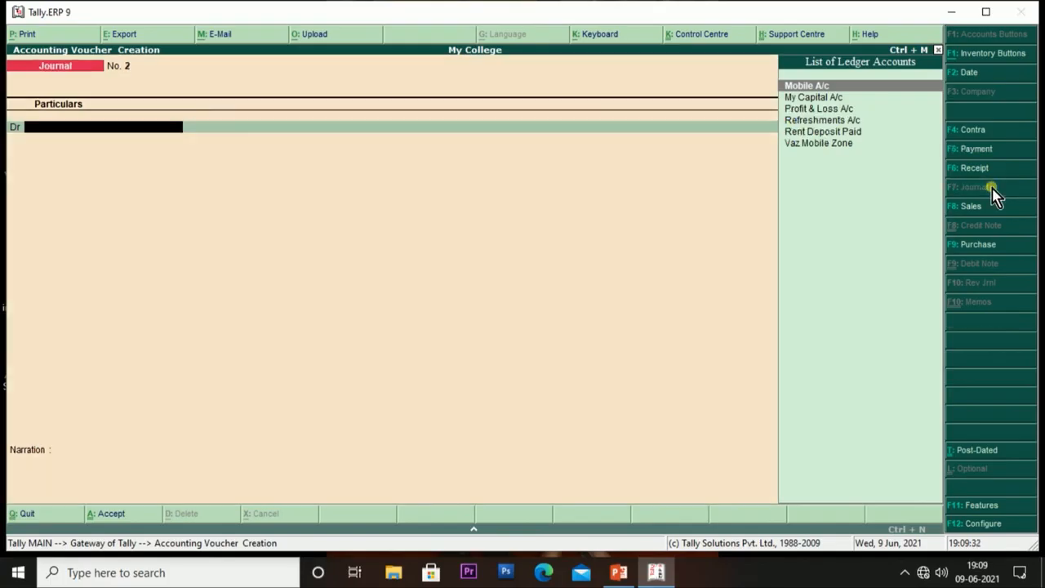
Debit Vaz Mobile Zone with 200 in the journal voucher and allocate the amount on account.
{"action": "key", "text": "Down"}
{"action": "key", "text": "Down"}
{"action": "key", "text": "Down"}
{"action": "key", "text": "Down"}
{"action": "key", "text": "Down"}
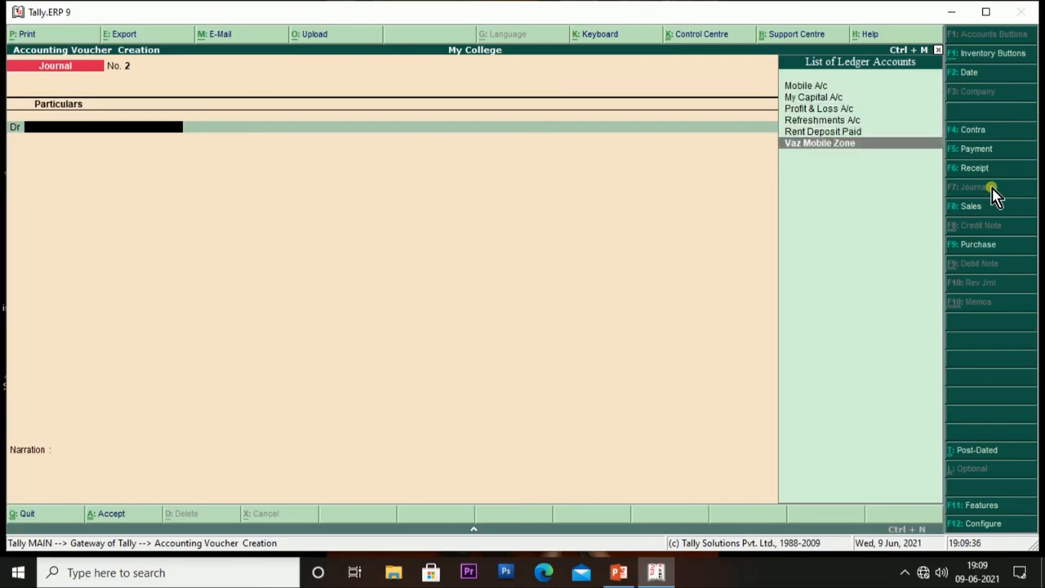
{"action": "key", "text": "Return"}
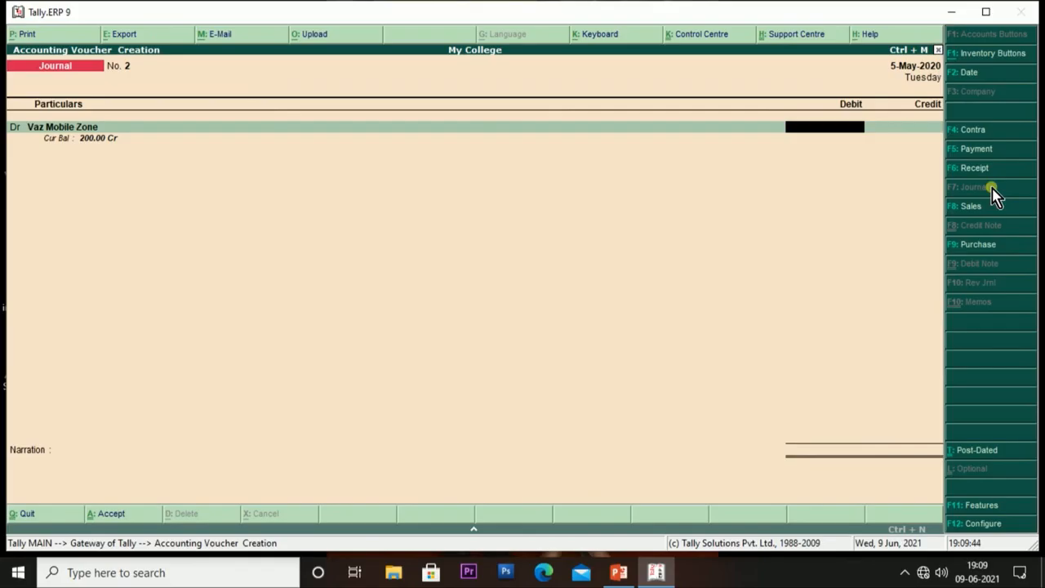
{"action": "type", "text": "200"}
{"action": "key", "text": "Return"}
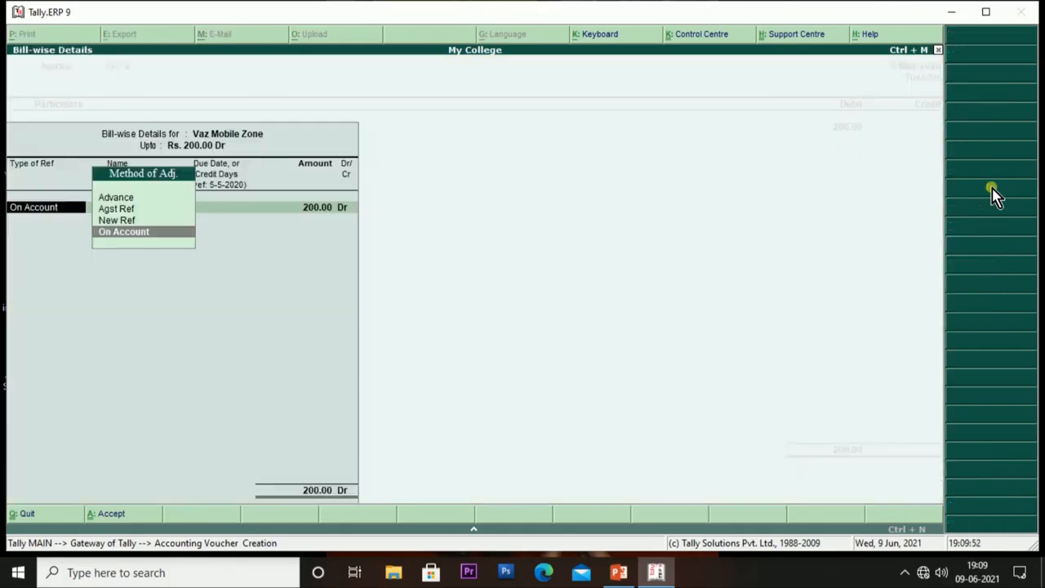
{"action": "key", "text": "Return"}
{"action": "key", "text": "Return"}
{"action": "key", "text": "Return"}
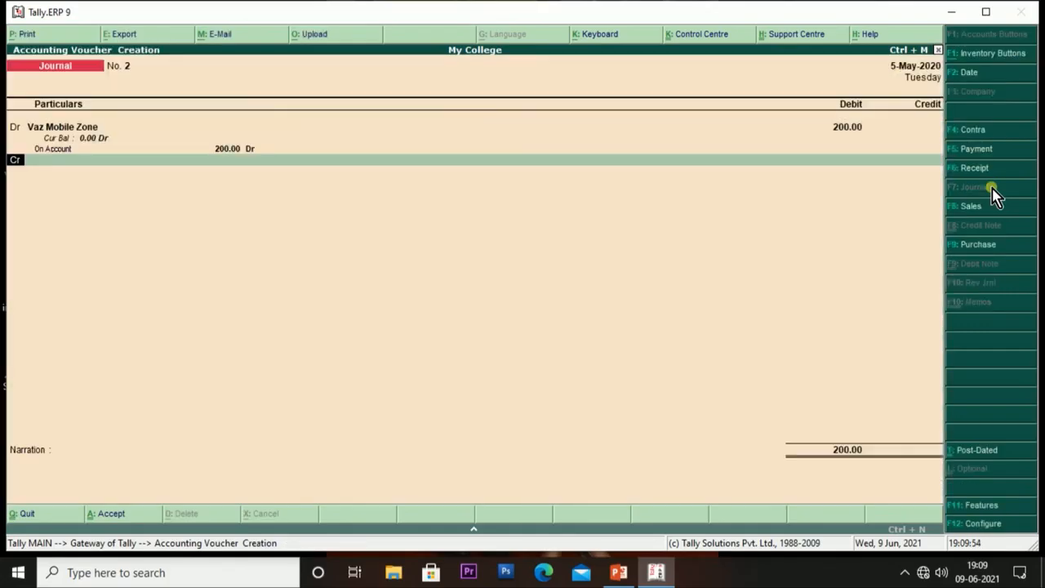
Create the ledger Discoun Received under Indirect Incomes from the journal's credit line, keeping the other details at their defaults.
{"action": "key", "text": "Return"}
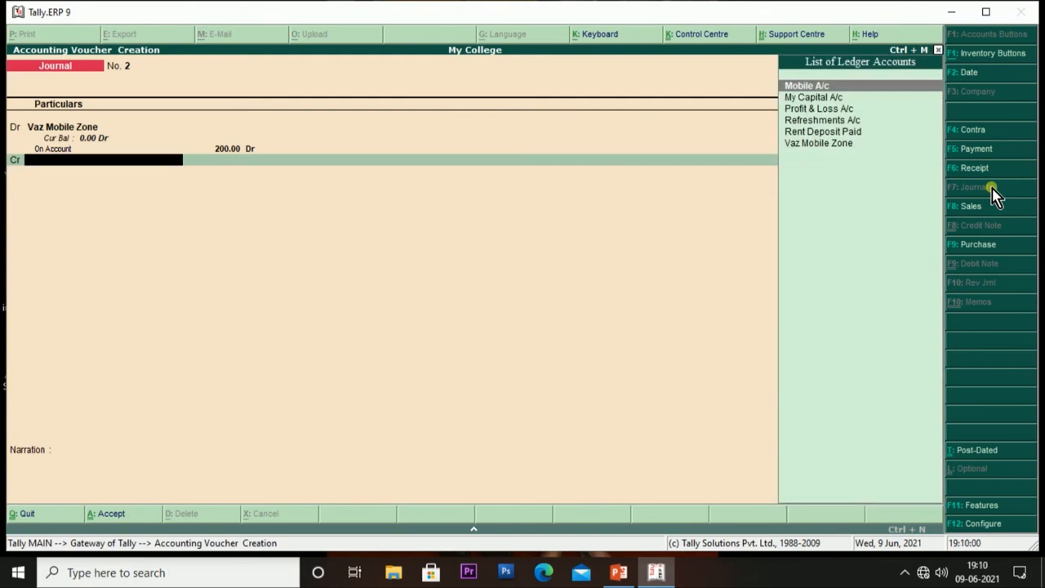
{"action": "key", "text": "alt+c"}
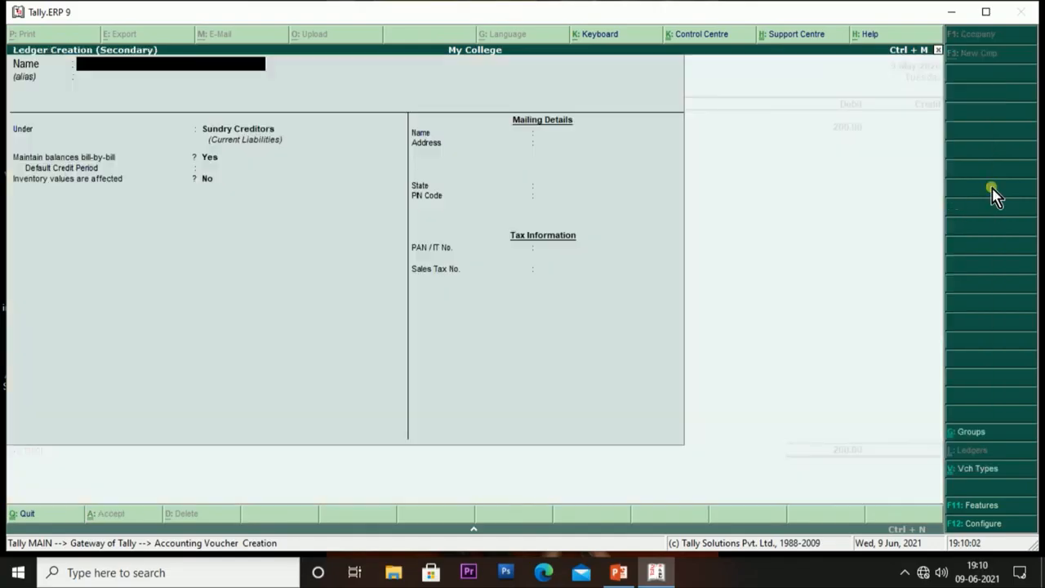
{"action": "type", "text": "Dis"}
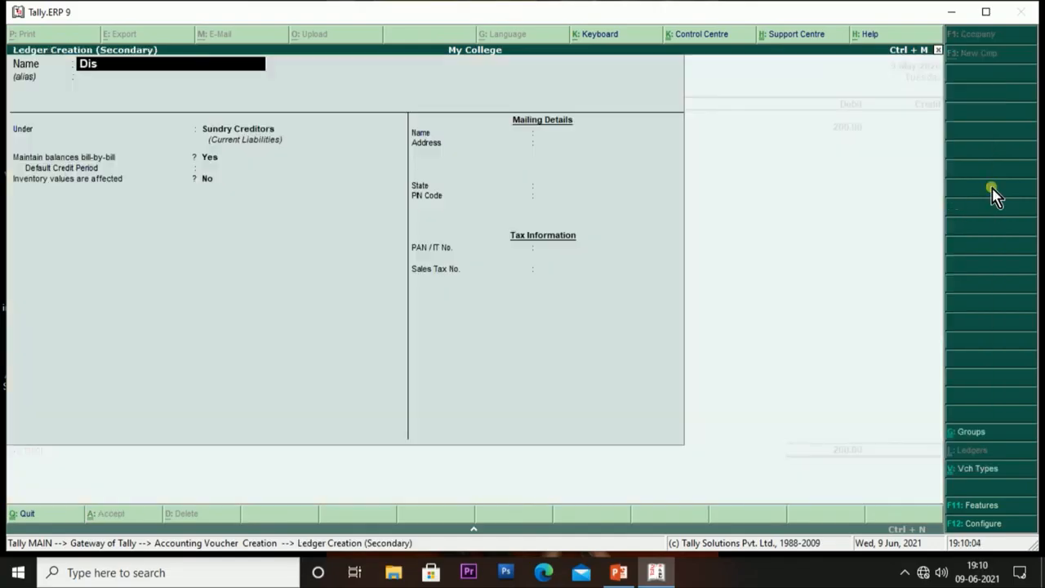
{"action": "type", "text": "coun Received"}
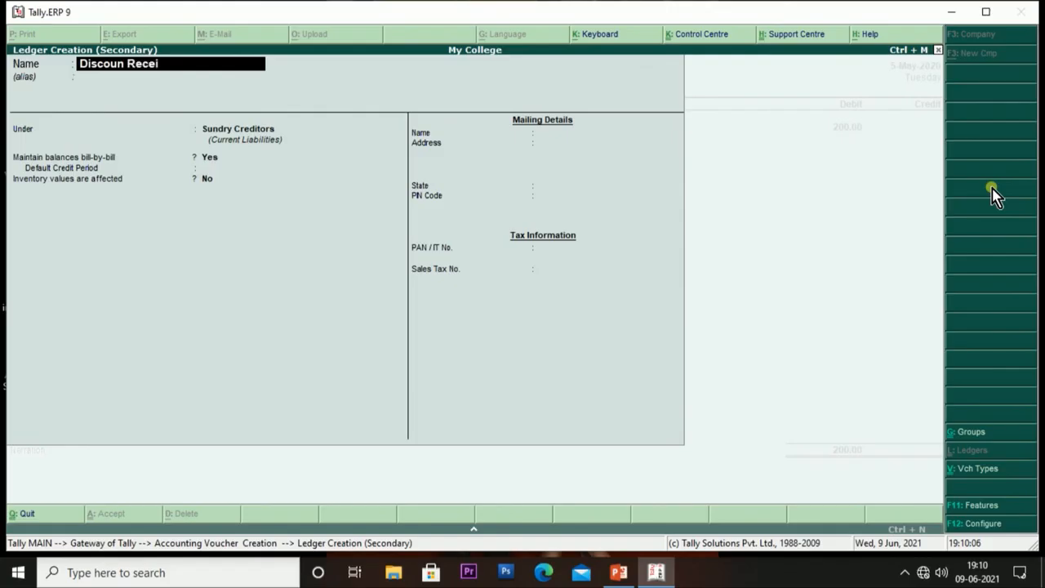
{"action": "key", "text": "Return"}
{"action": "key", "text": "Return"}
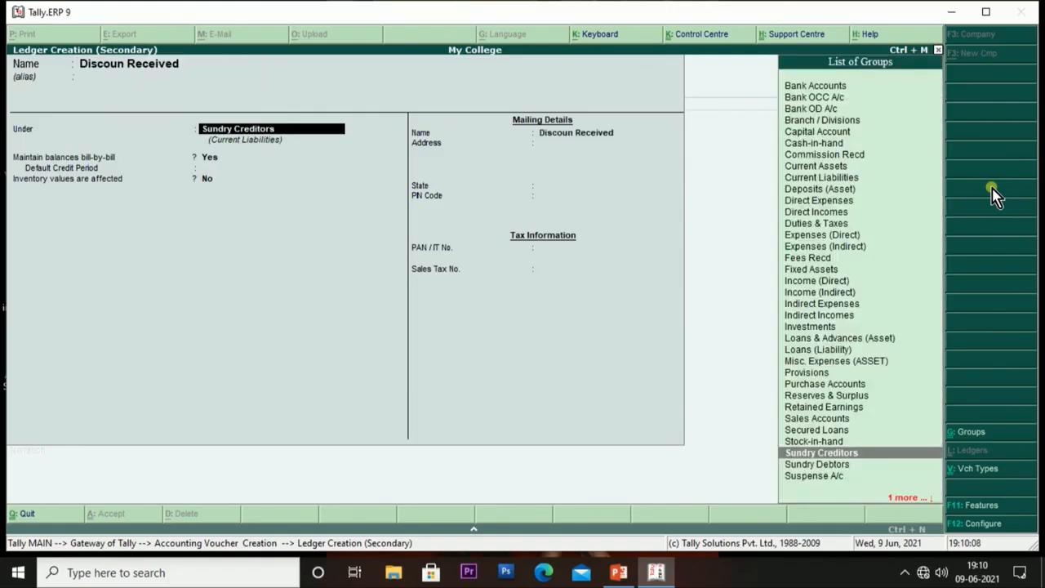
{"action": "type", "text": "Ind"}
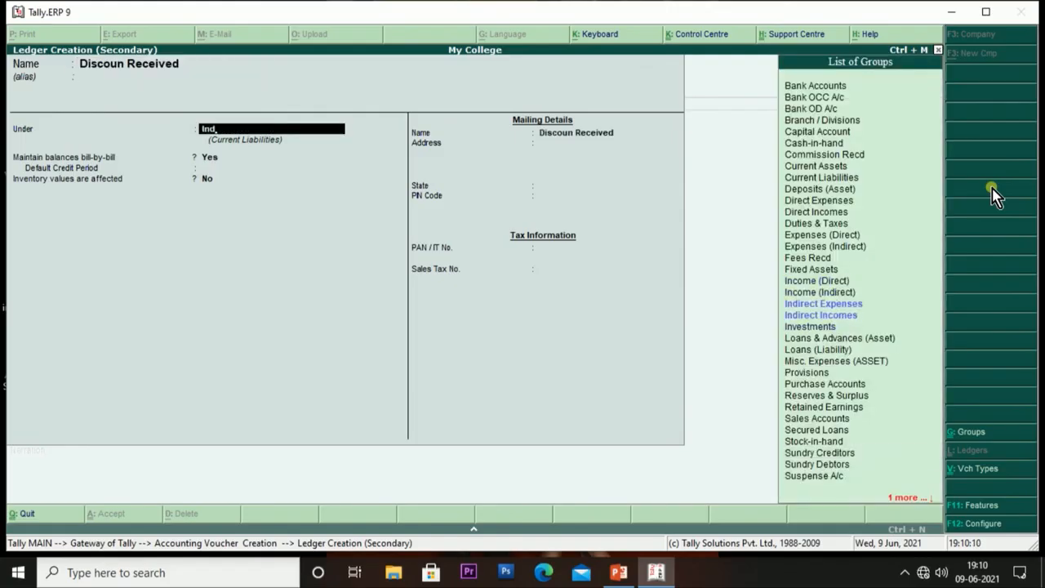
{"action": "key", "text": "Down"}
{"action": "key", "text": "Down"}
{"action": "key", "text": "Return"}
{"action": "key", "text": "Return"}
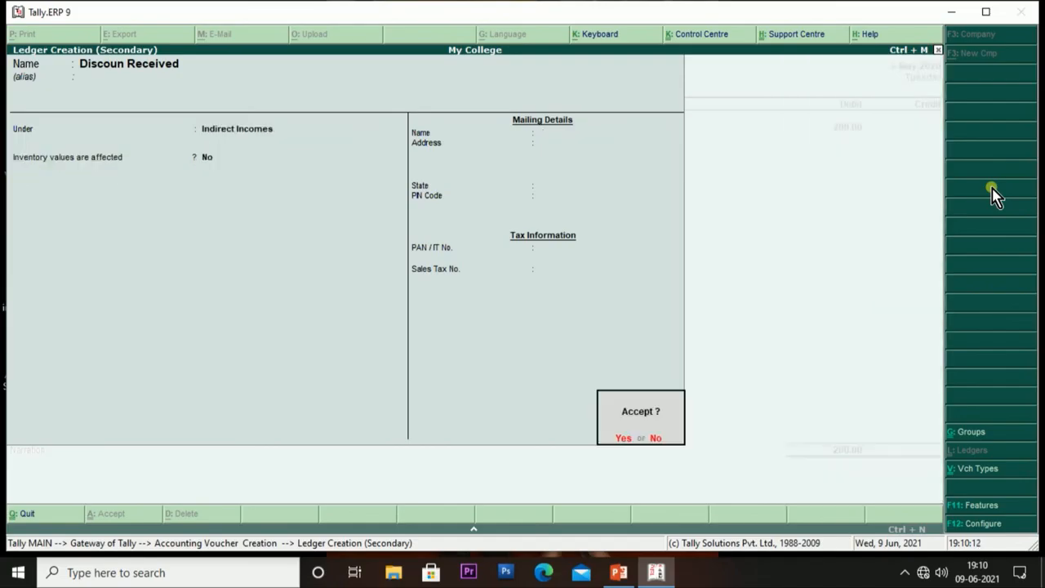
{"action": "key", "text": "Return"}
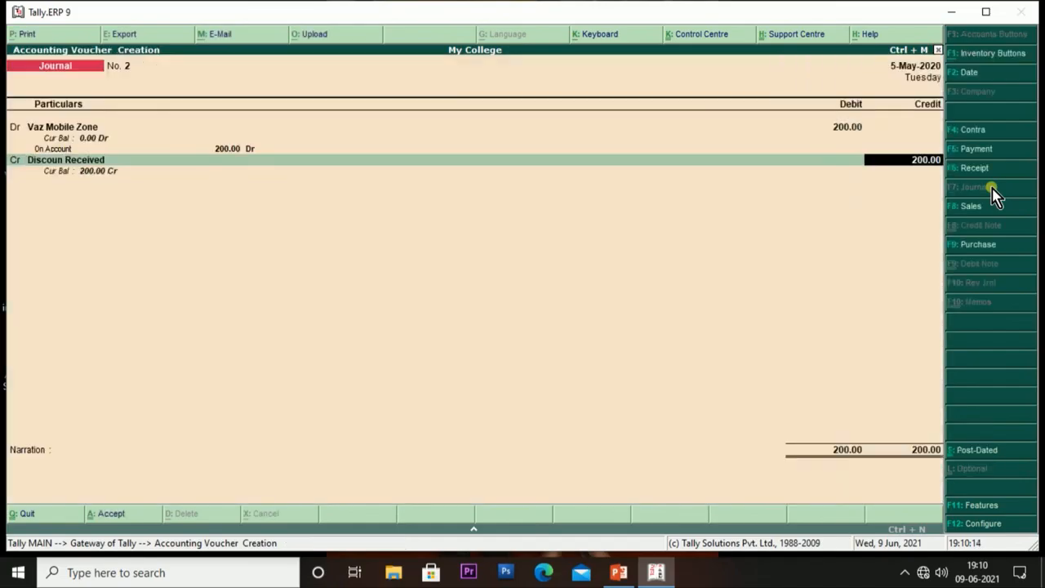
Keep the 200 credit, add the narration "took the advantage of mobile payment discount" and accept the journal voucher.
{"action": "key", "text": "Return"}
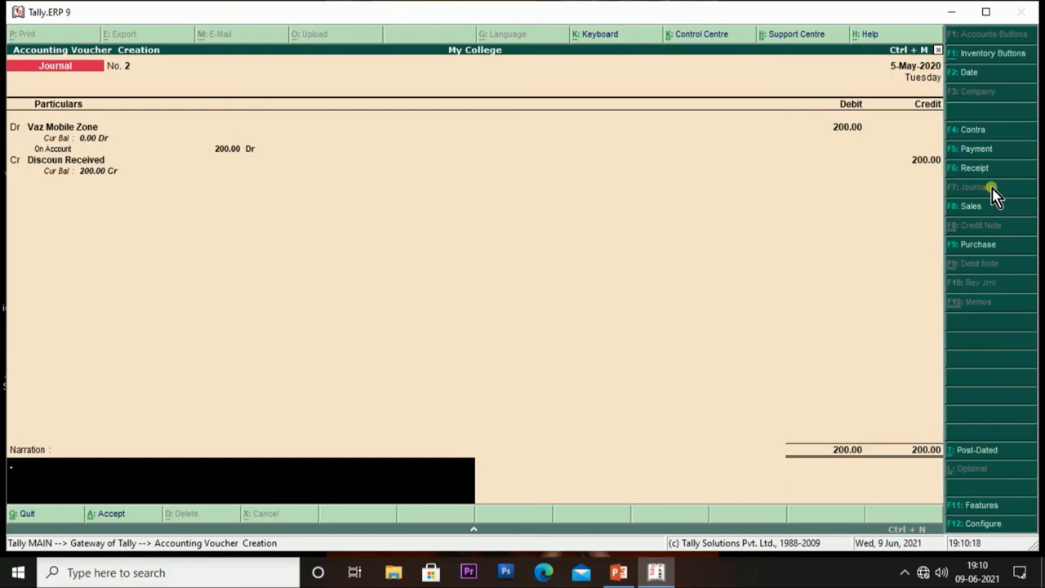
{"action": "type", "text": "took the advantage of di"}
{"action": "key", "text": "BackSpace"}
{"action": "key", "text": "BackSpace"}
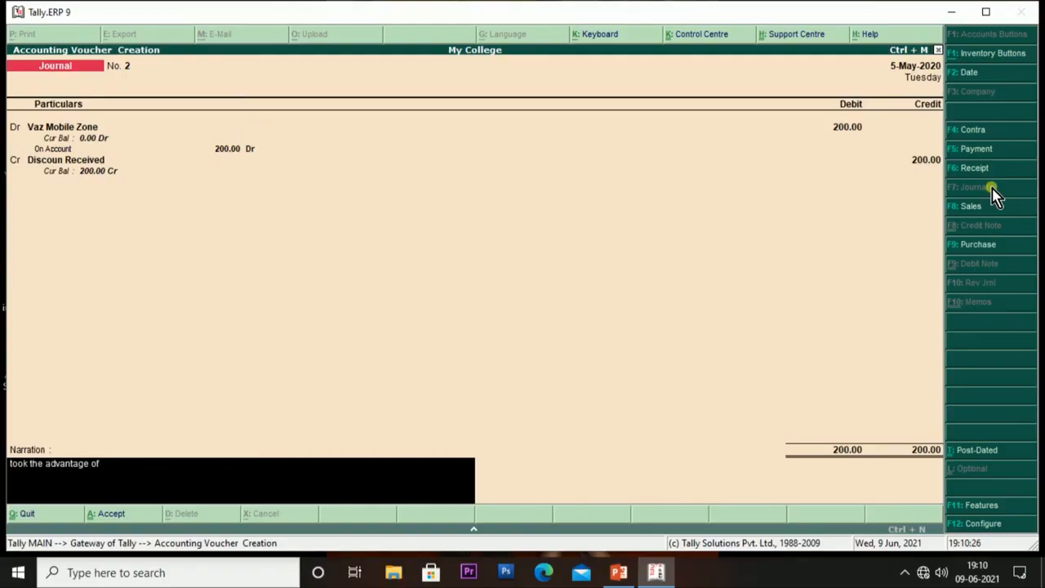
{"action": "type", "text": "mo"}
{"action": "type", "text": "bile "}
{"action": "type", "text": "pay"}
{"action": "type", "text": "em"}
{"action": "key", "text": "BackSpace"}
{"action": "type", "text": "ment diso"}
{"action": "key", "text": "BackSpace"}
{"action": "type", "text": "count"}
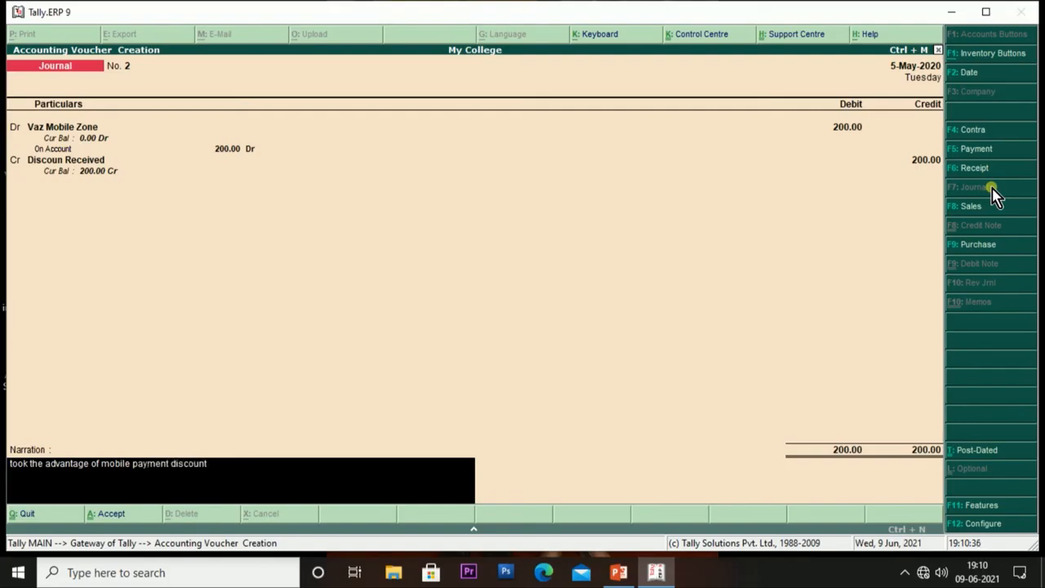
{"action": "key", "text": "Return"}
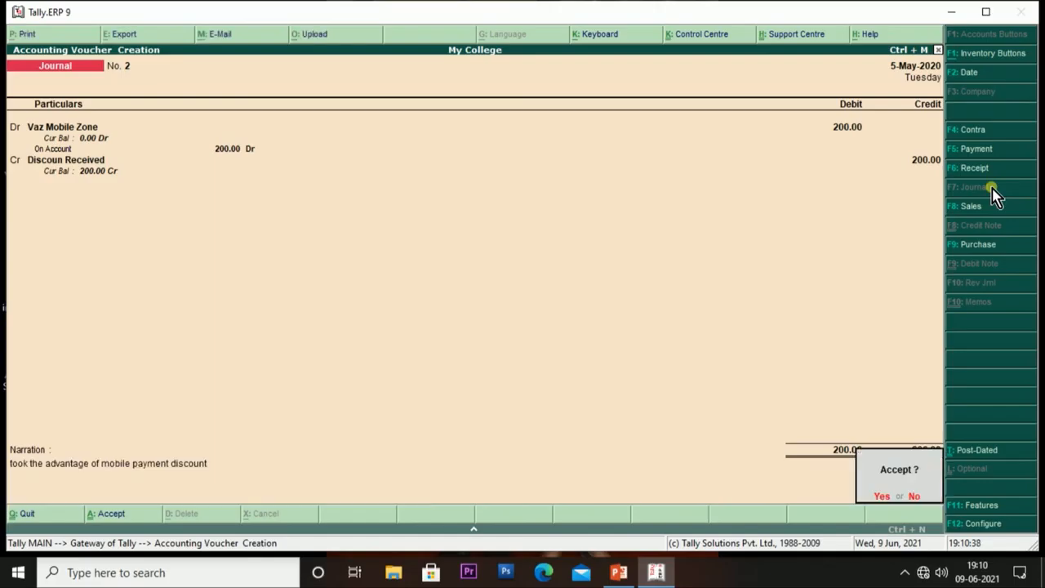
{"action": "key", "text": "Return"}
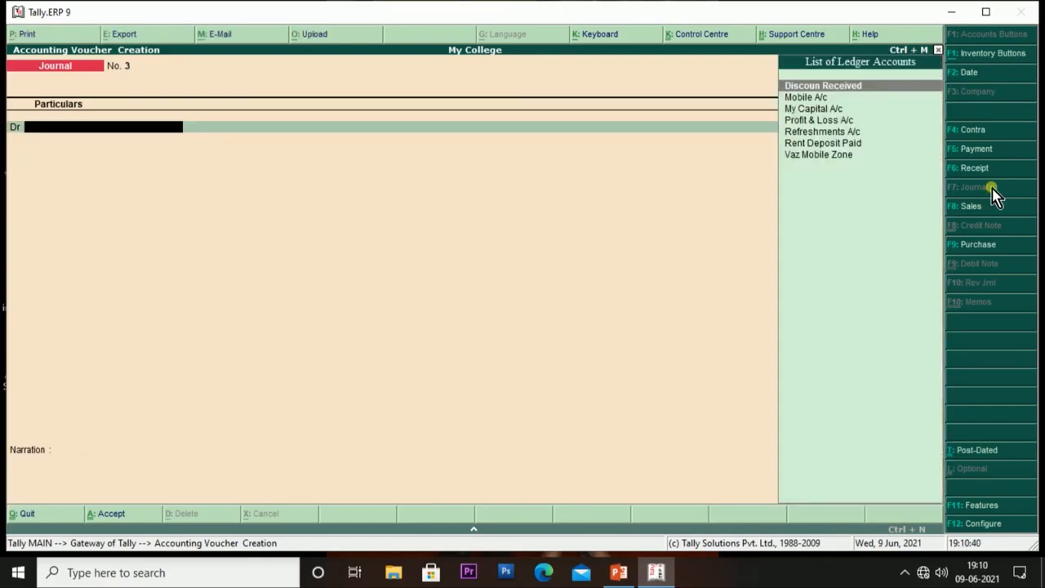
Close the blank journal voucher and reopen the Balance Sheet to review the effect of the discount entry.
{"action": "key", "text": "Escape"}
{"action": "key", "text": "Return"}
{"action": "key", "text": "Escape"}
{"action": "key", "text": "Escape"}
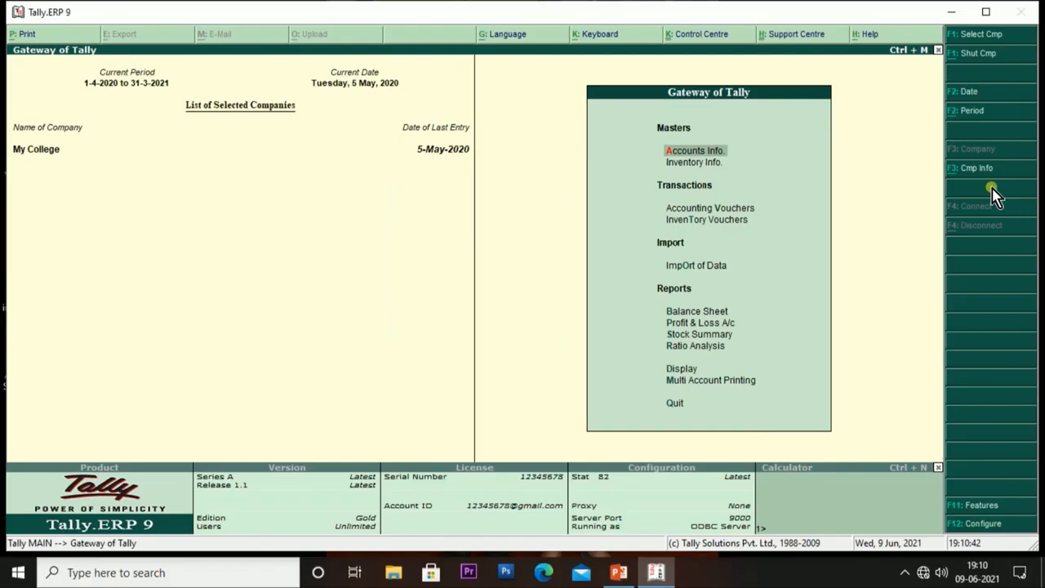
{"action": "key", "text": "Down"}
{"action": "key", "text": "Down"}
{"action": "key", "text": "Down"}
{"action": "key", "text": "Down"}
{"action": "key", "text": "Down"}
{"action": "key", "text": "Down"}
{"action": "key", "text": "Up"}
{"action": "key", "text": "Return"}
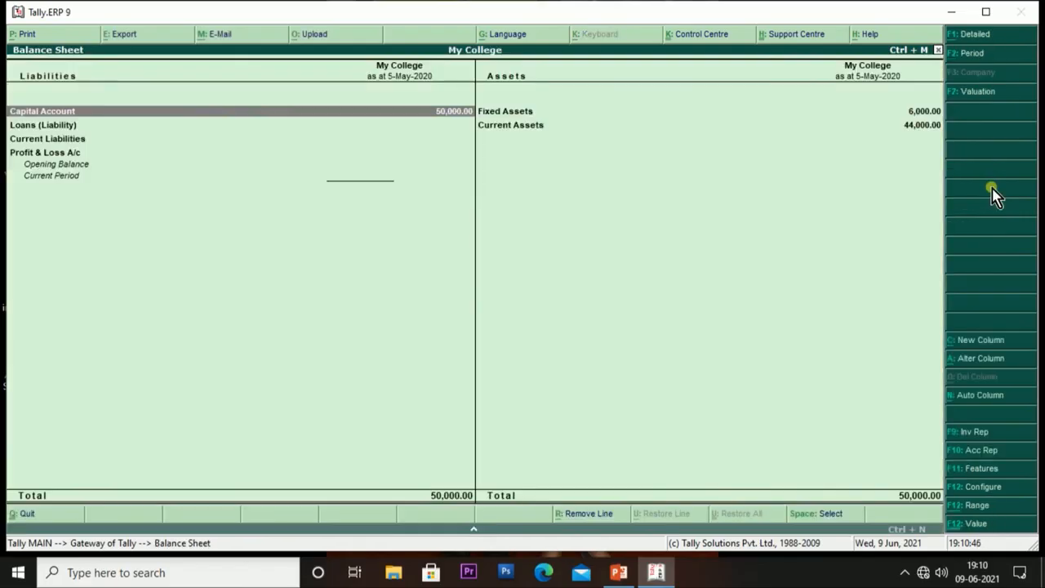
Expand the Balance Sheet to its detailed view and check the Sundry Creditors line.
{"action": "key", "text": "alt+F1"}
{"action": "key", "text": "Down"}
{"action": "key", "text": "Down"}
{"action": "key", "text": "Down"}
{"action": "key", "text": "Down"}
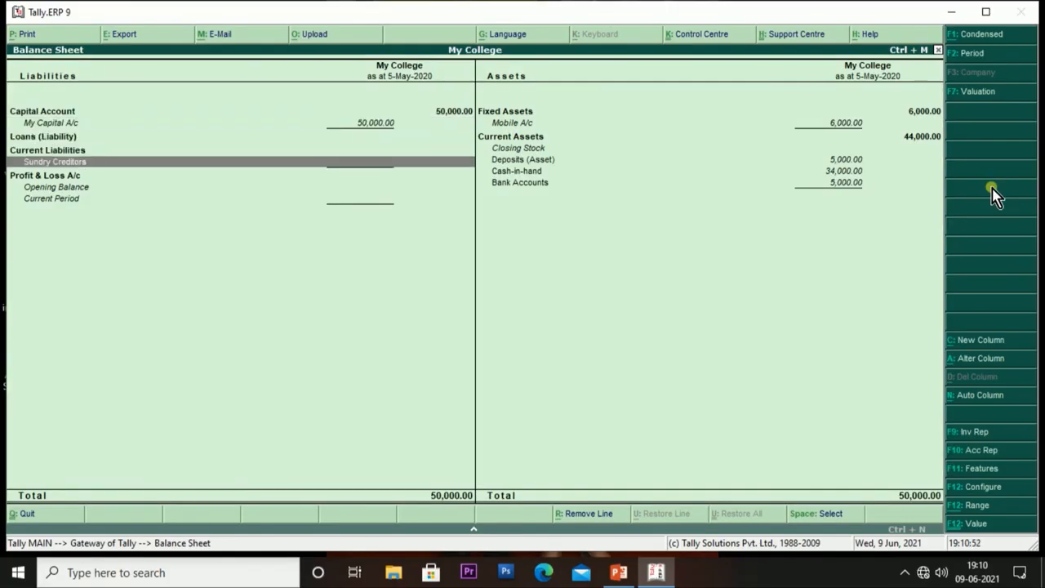
Open the Profit & Loss A/c from the Balance Sheet in detail and examine Discoun Received under Indirect Incomes.
{"action": "key", "text": "Down"}
{"action": "key", "text": "Return"}
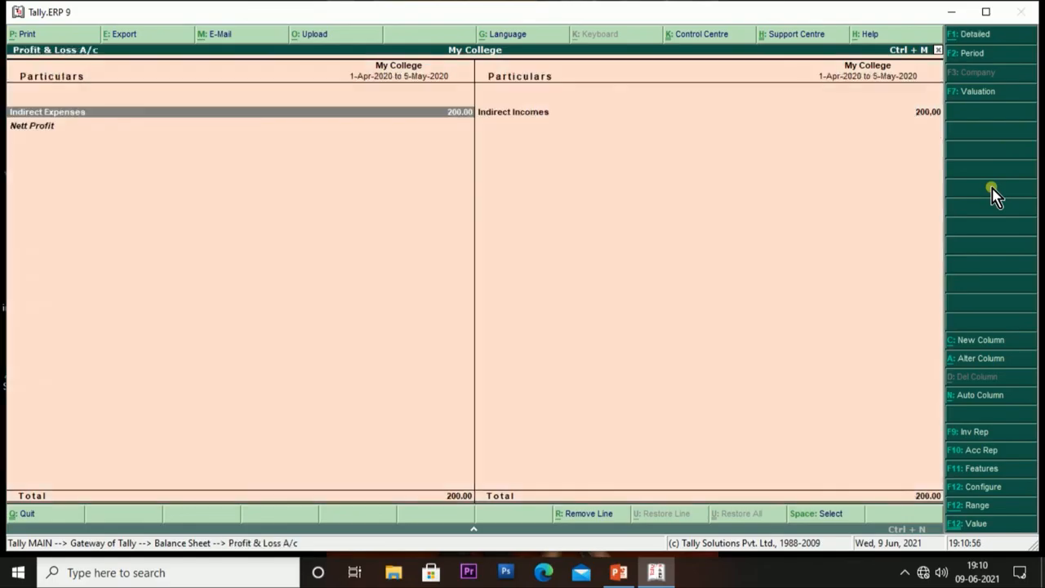
{"action": "key", "text": "alt+F1"}
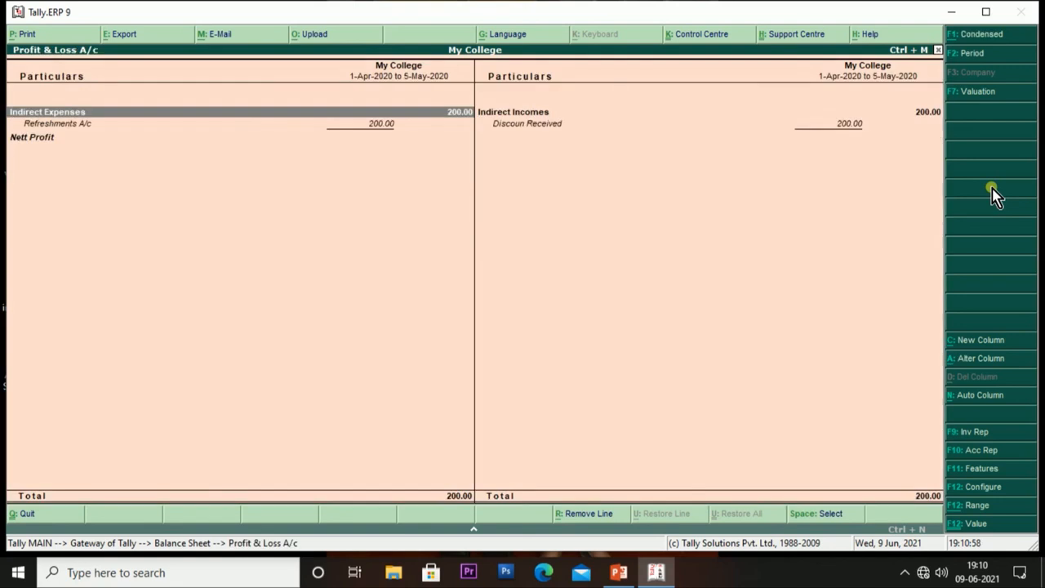
{"action": "key", "text": "Right"}
{"action": "key", "text": "Down"}
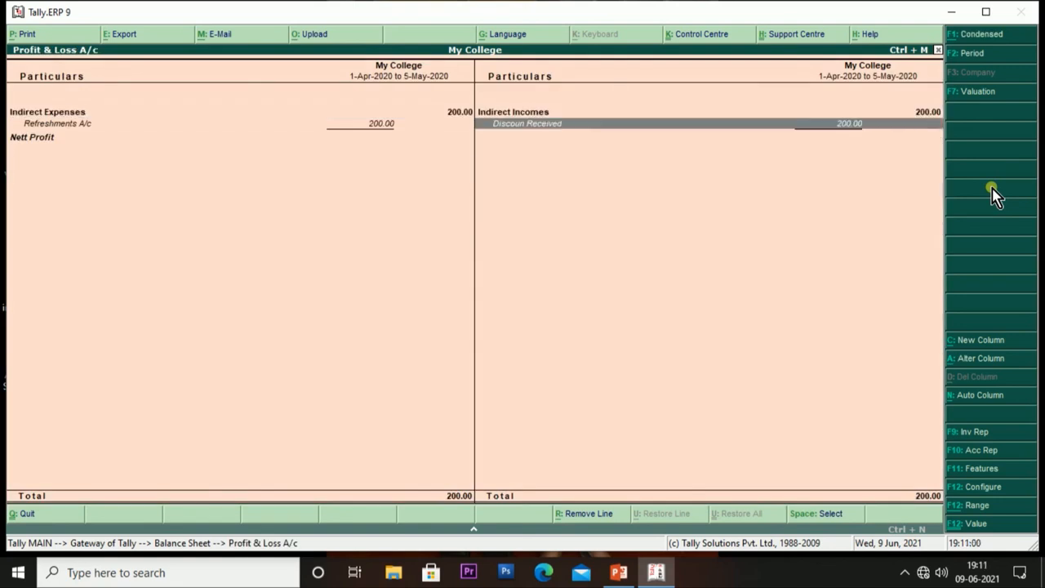